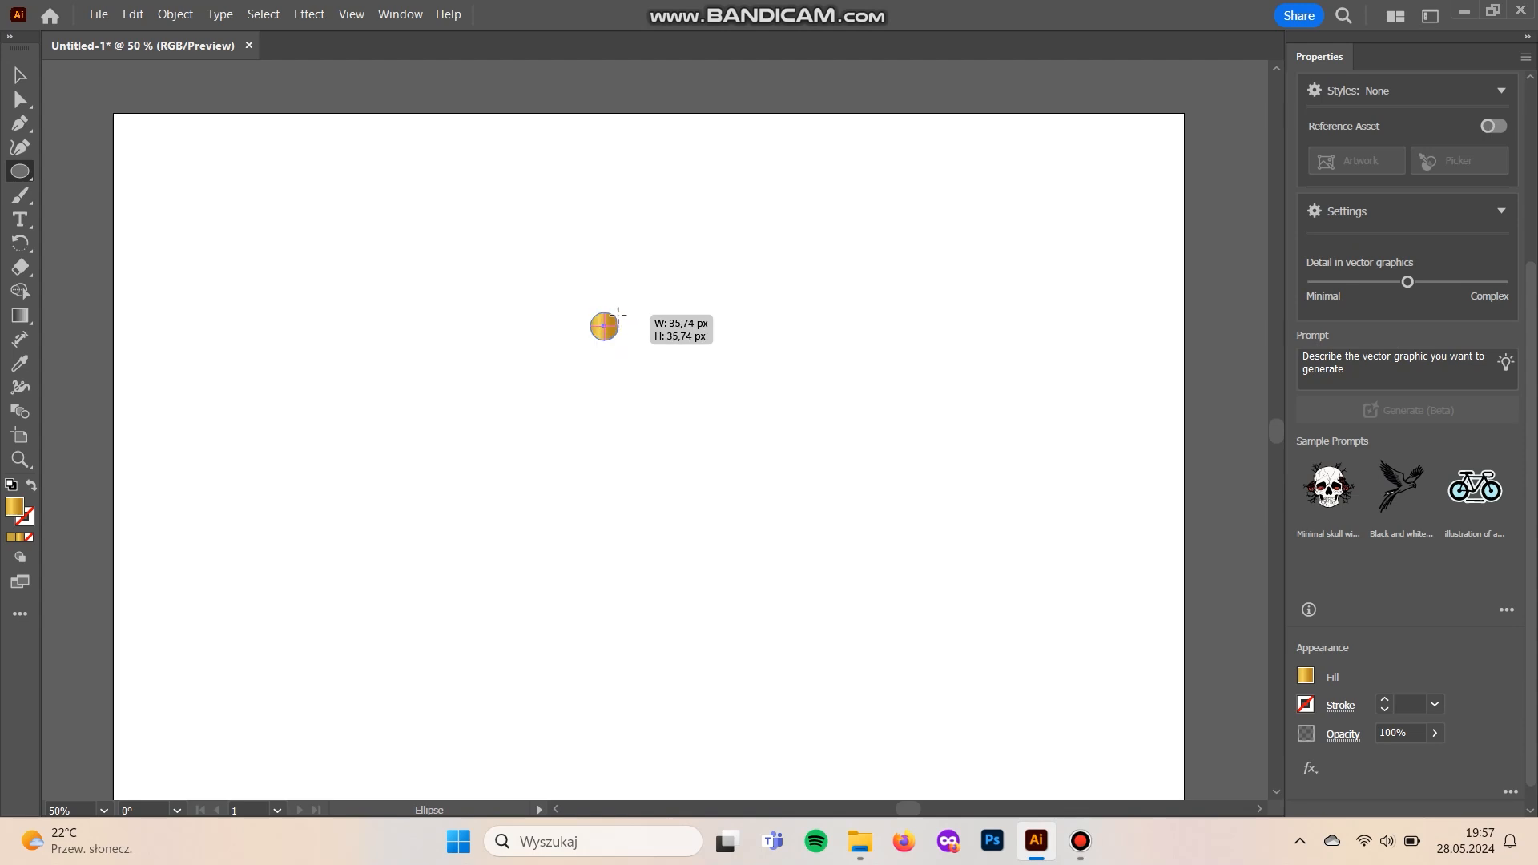
Duplicate the gold circle upward repeatedly, scaling each copy down, to form a vertical column of five circles shrinking toward the top.
{"action": "key", "text": "v"}
{"action": "left_click", "coordinate": [662, 379]}
{"action": "key", "text": "ctrl+plus"}
{"action": "key", "text": "ctrl+plus"}
{"action": "key", "text": "ctrl+plus"}
{"action": "left_click_drag", "start_coordinate": [528, 300], "coordinate": [564, 237]}
{"action": "left_click", "coordinate": [674, 204]}
{"action": "left_click_drag", "start_coordinate": [688, 266], "coordinate": [688, 344]}
{"action": "left_click_drag", "start_coordinate": [559, 333], "coordinate": [569, 234]}
{"action": "left_click", "coordinate": [628, 277]}
{"action": "left_click_drag", "start_coordinate": [628, 278], "coordinate": [629, 328]}
{"action": "left_click_drag", "start_coordinate": [556, 294], "coordinate": [560, 214]}
{"action": "left_click", "coordinate": [870, 370]}
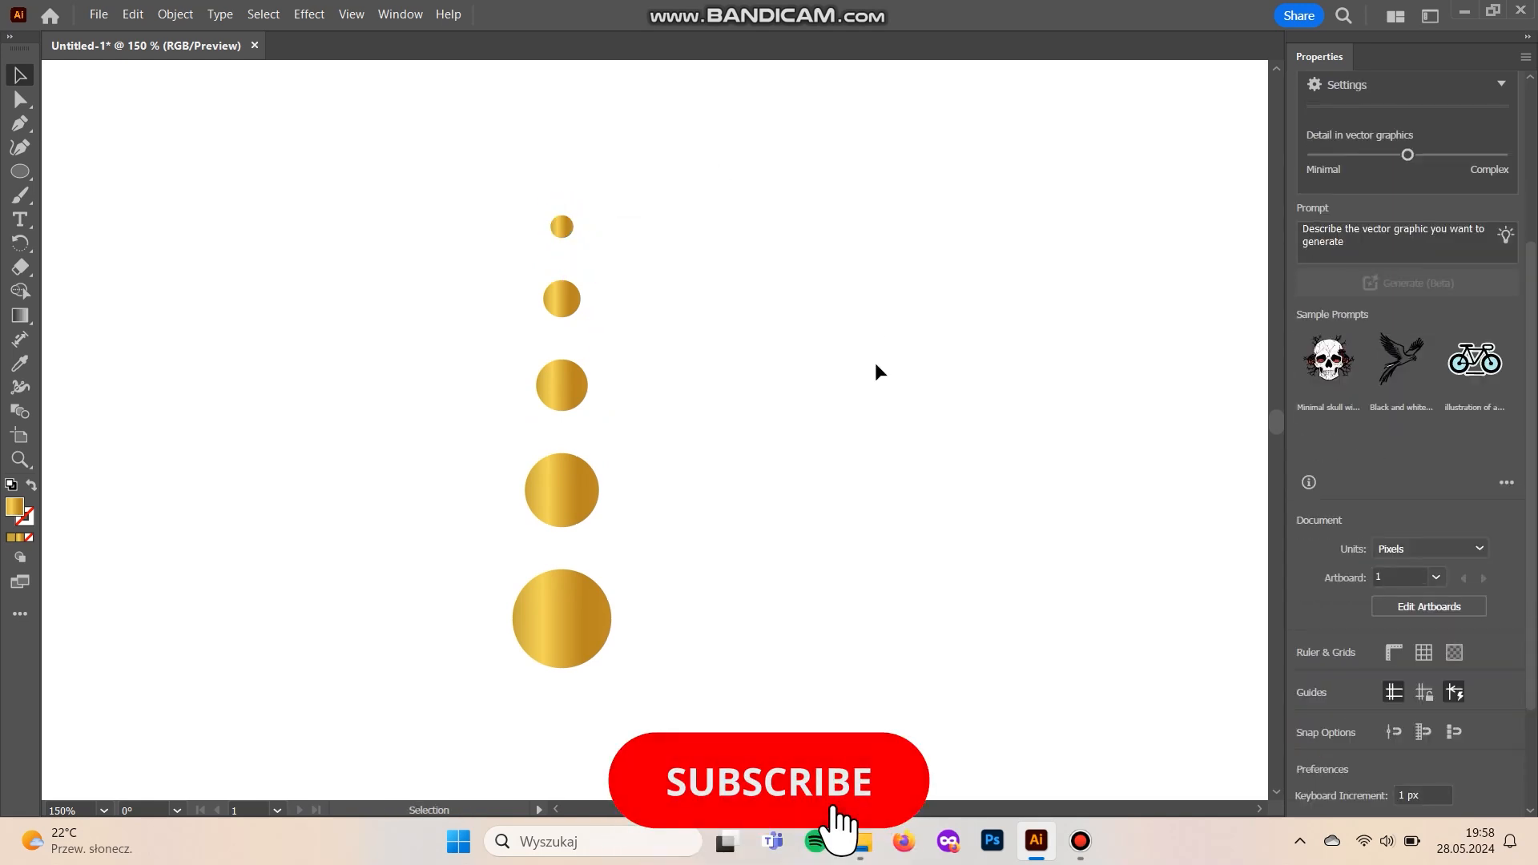
Group the five circles and apply a Radial repeat to the group.
{"action": "key", "text": "ctrl+equal"}
{"action": "key", "text": "ctrl+minus"}
{"action": "key", "text": "ctrl+minus"}
{"action": "key", "text": "ctrl+minus"}
{"action": "key", "text": "ctrl+minus"}
{"action": "key", "text": "ctrl+minus"}
{"action": "key", "text": "ctrl+minus"}
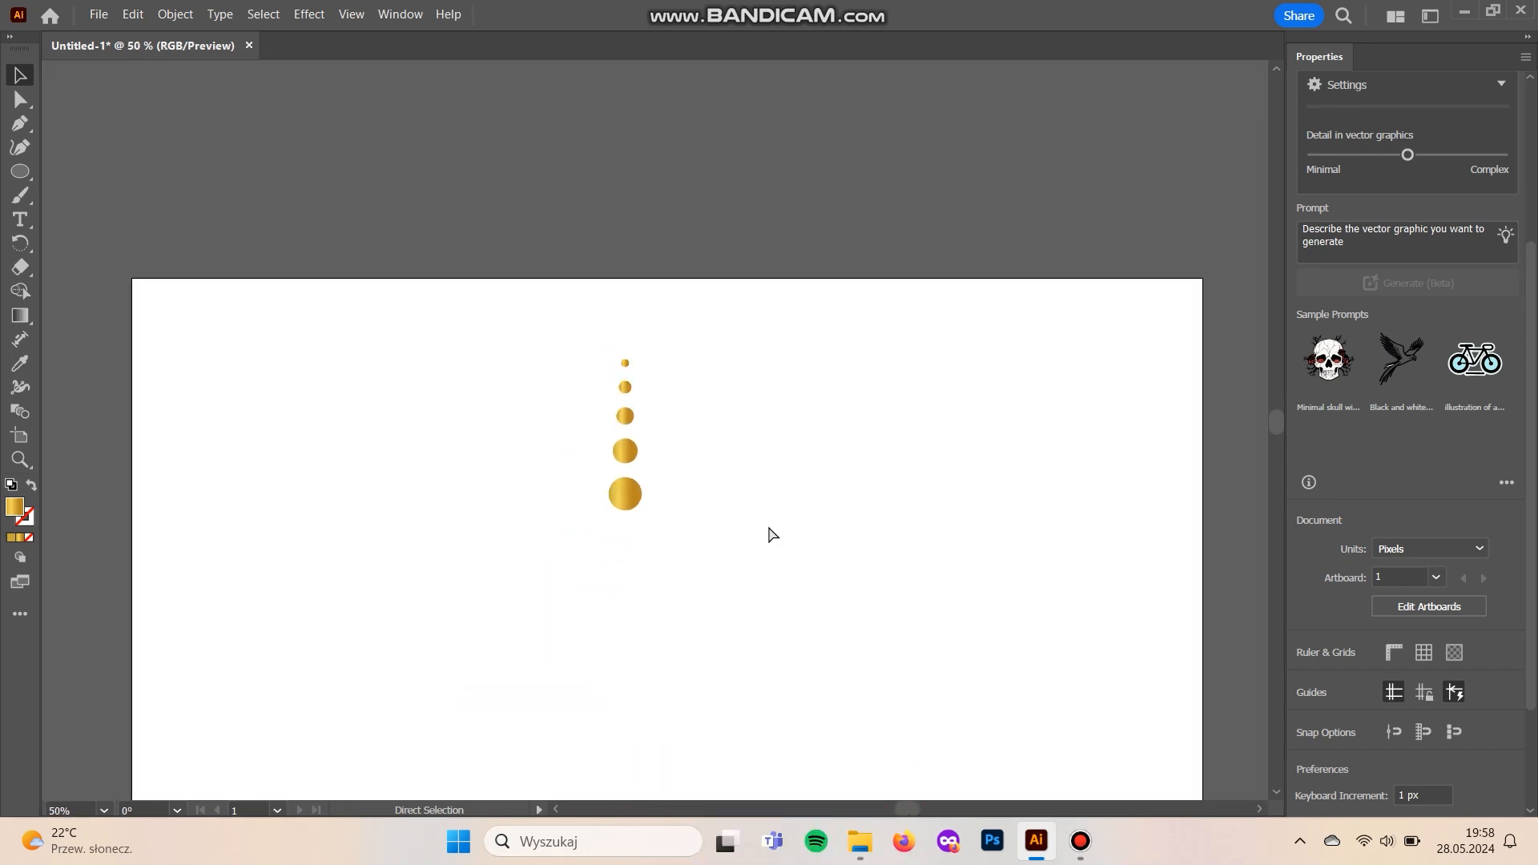
{"action": "left_click_drag", "start_coordinate": [632, 288], "coordinate": [511, 242]}
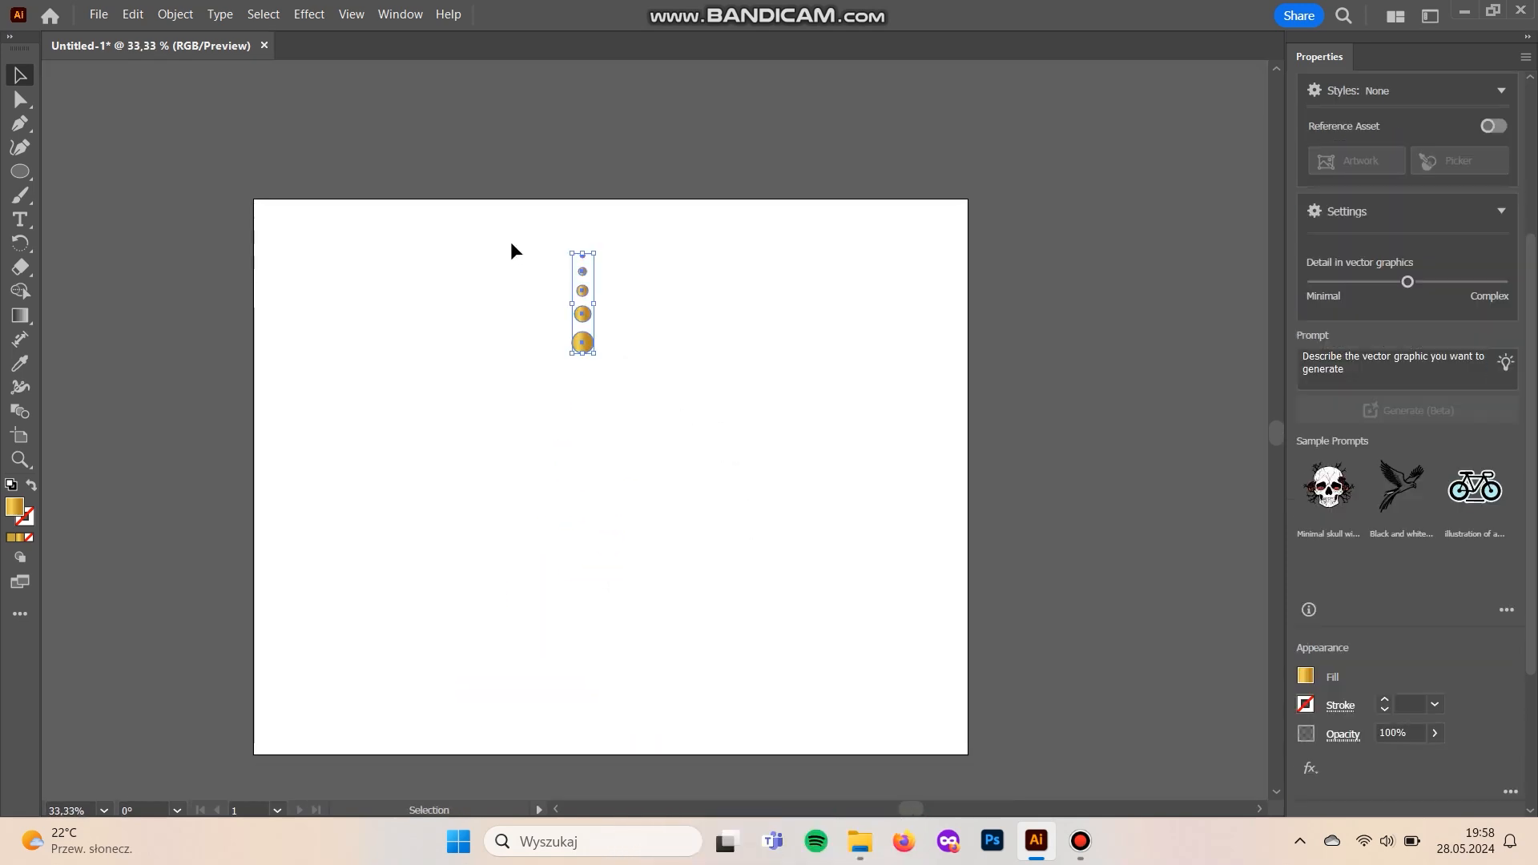
{"action": "key", "text": "ctrl+g"}
{"action": "left_click", "coordinate": [189, 23]}
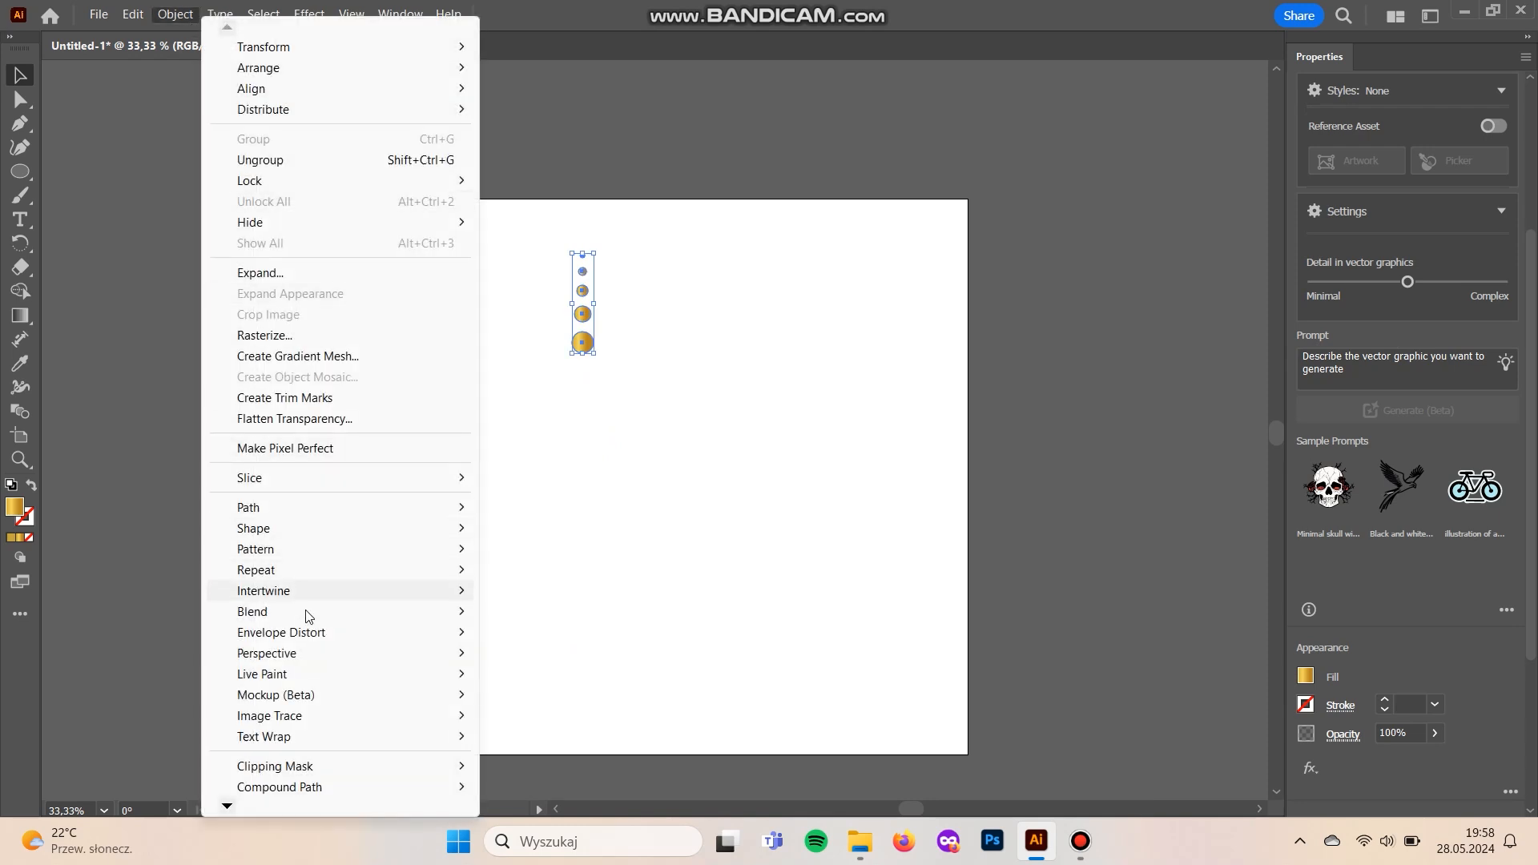
{"action": "mouse_move", "coordinate": [263, 573]}
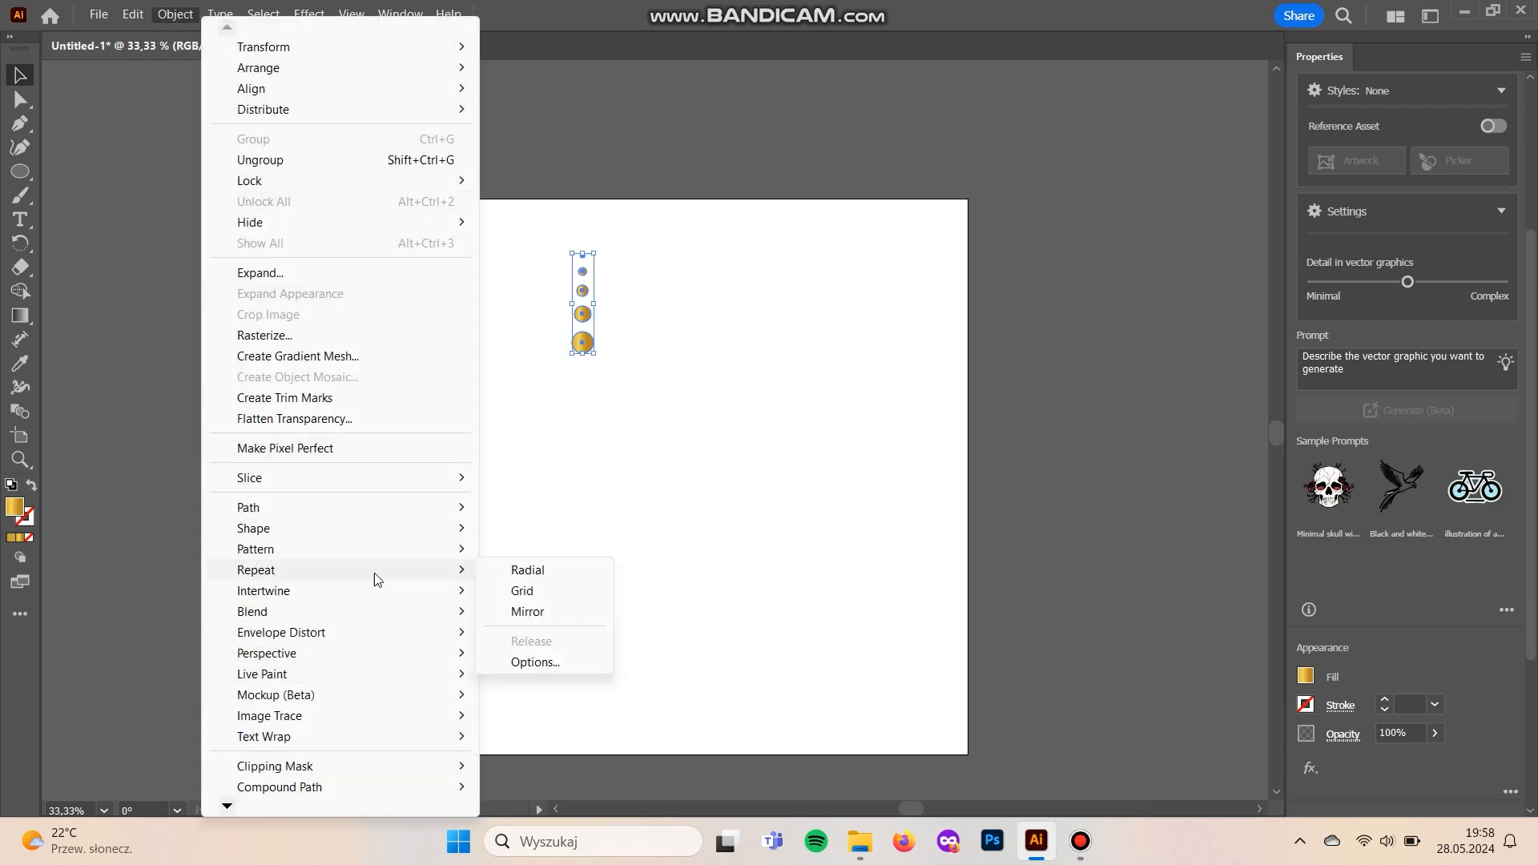
{"action": "left_click", "coordinate": [558, 575]}
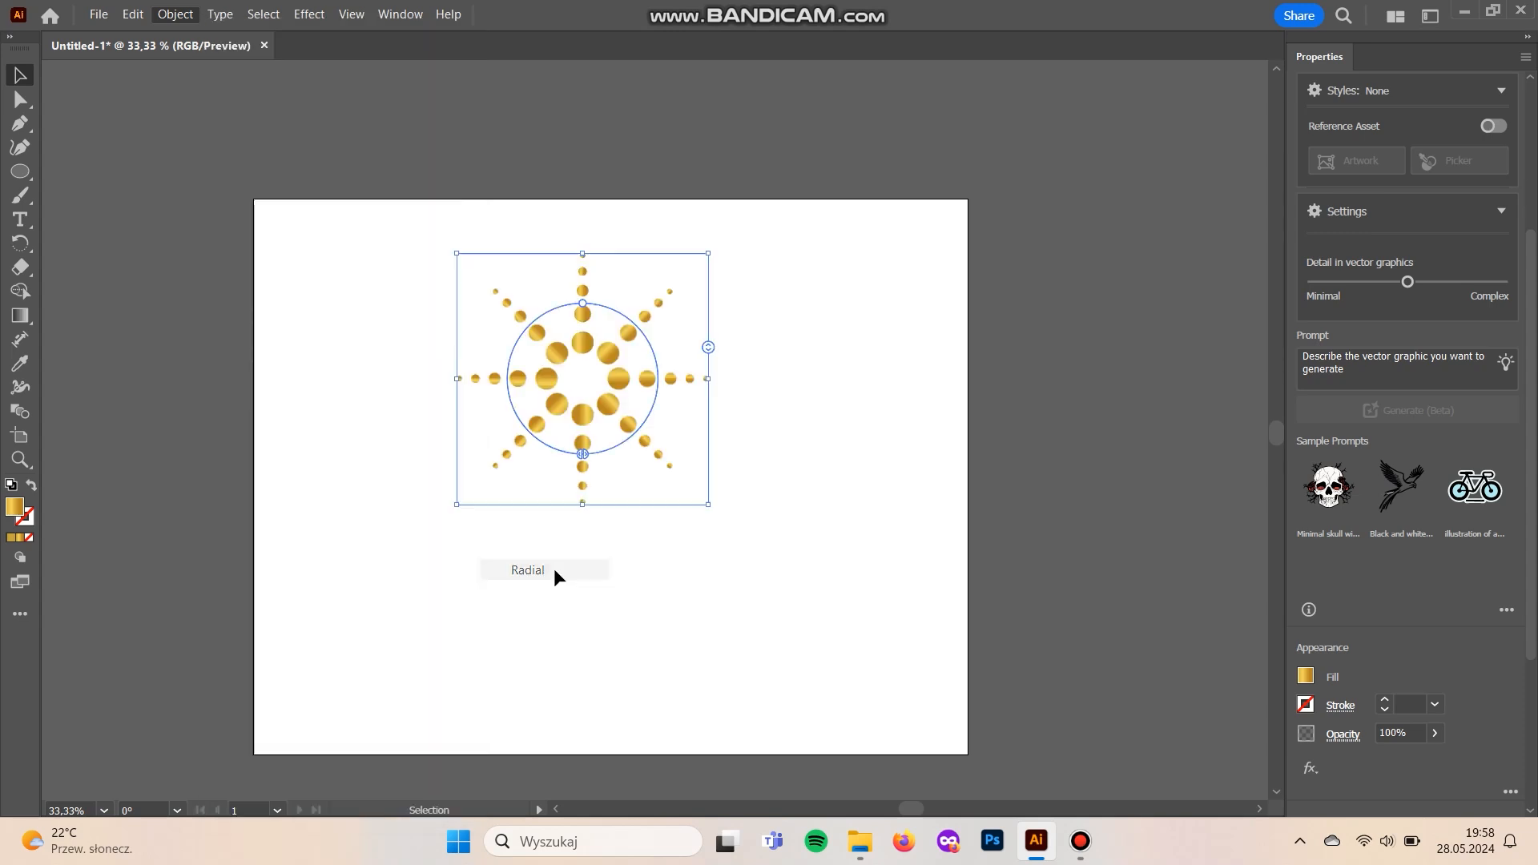
Set the radial repeat to 11 instances with a radius of 400 px.
{"action": "scroll", "coordinate": [1062, 514], "scroll_direction": "down", "scroll_amount": 2}
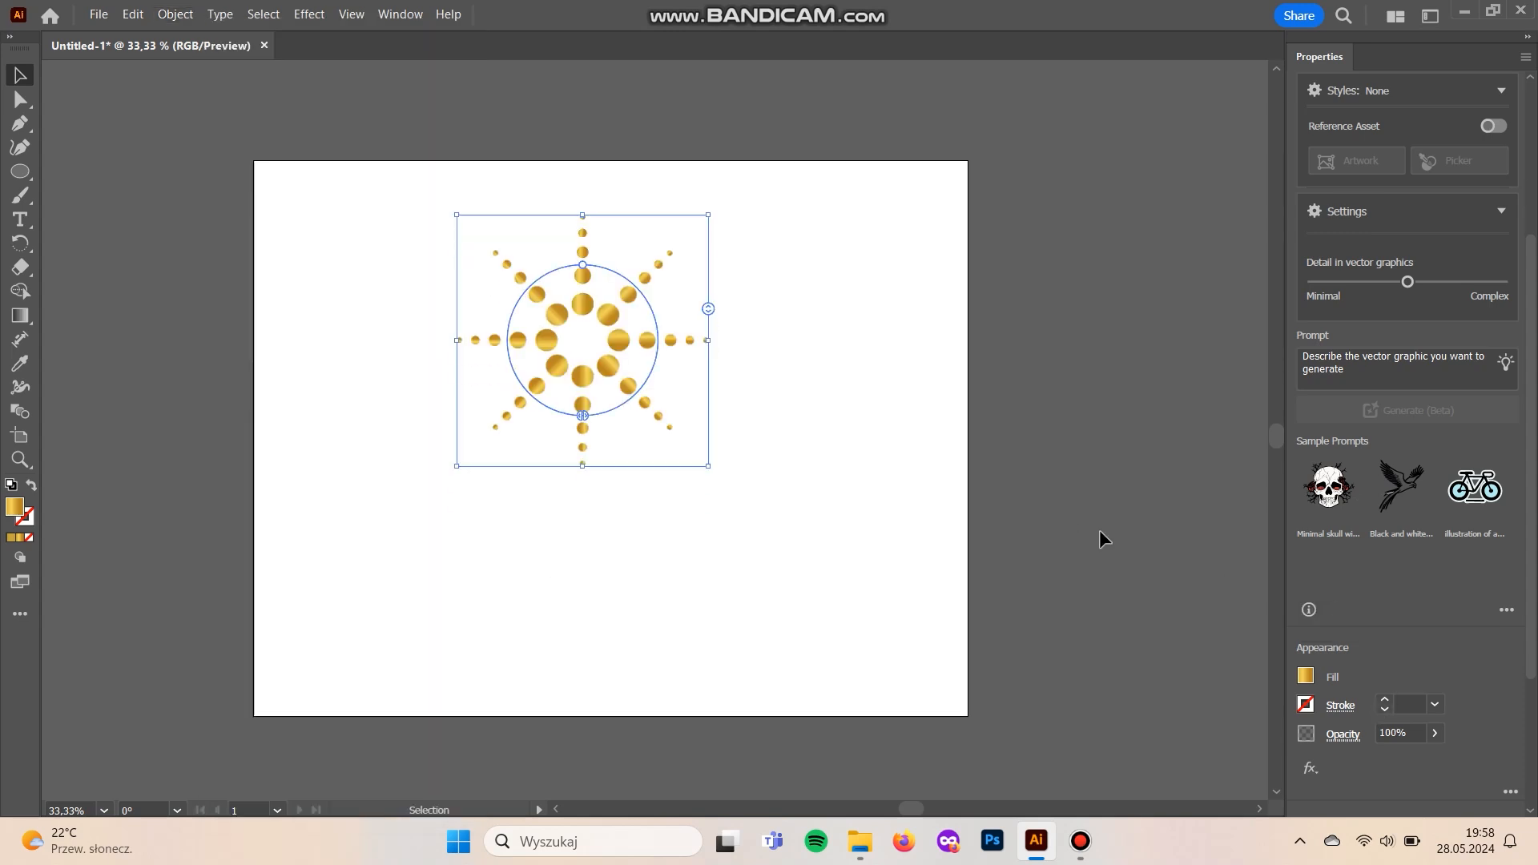
{"action": "scroll", "coordinate": [1406, 589], "scroll_direction": "down", "scroll_amount": 3}
{"action": "left_click", "coordinate": [1328, 633]}
{"action": "left_click", "coordinate": [1328, 634]}
{"action": "left_click", "coordinate": [1327, 634]}
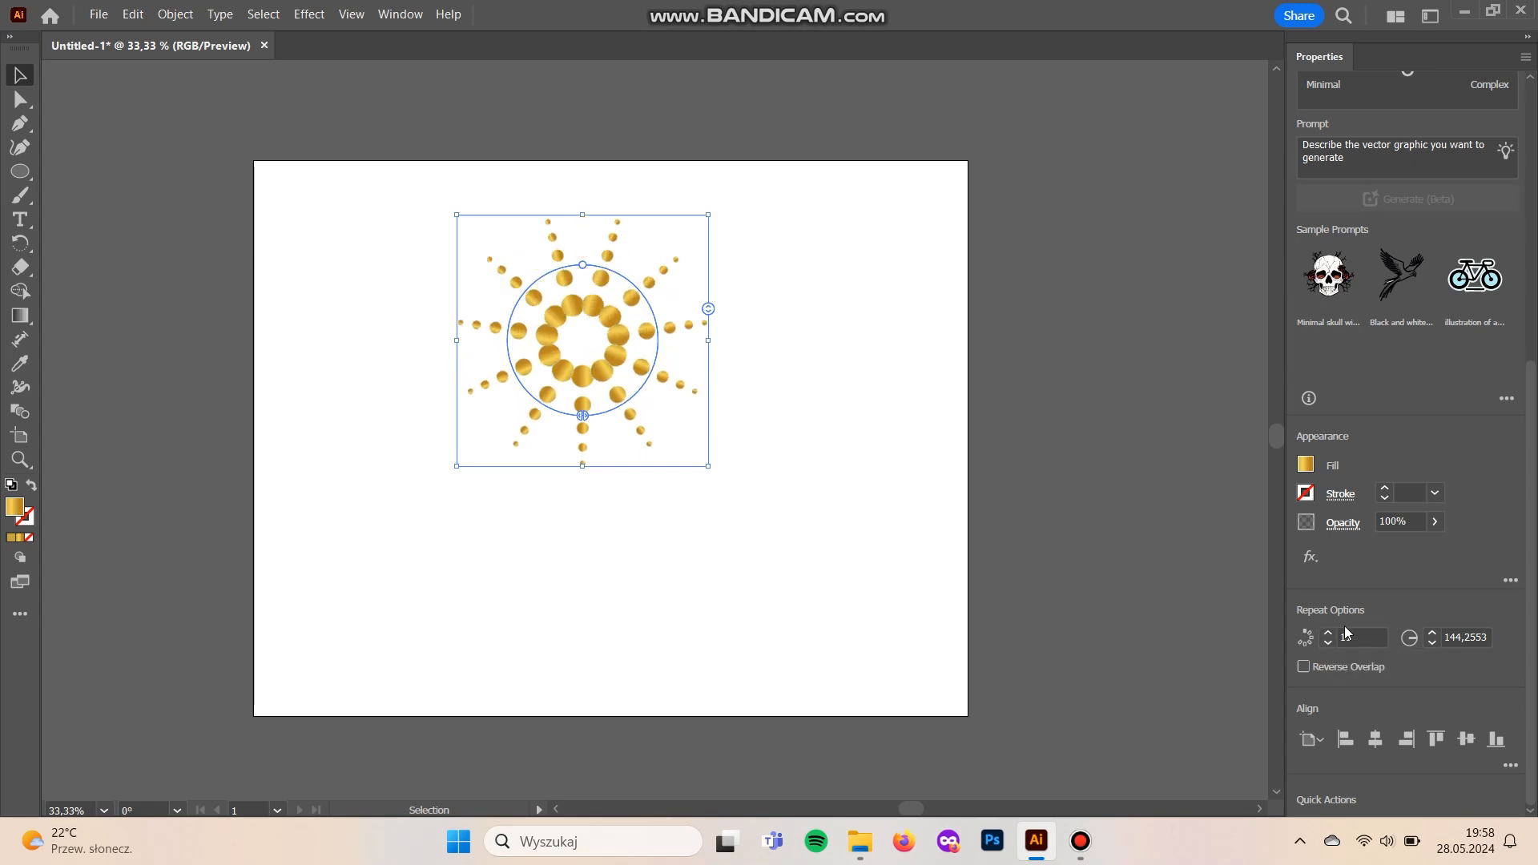
{"action": "left_click", "coordinate": [1431, 634]}
{"action": "left_click", "coordinate": [1431, 634]}
{"action": "left_click", "coordinate": [1431, 634]}
{"action": "left_click", "coordinate": [1431, 635]}
{"action": "left_click", "coordinate": [1431, 634]}
{"action": "left_click", "coordinate": [1431, 634]}
{"action": "left_click", "coordinate": [1431, 634]}
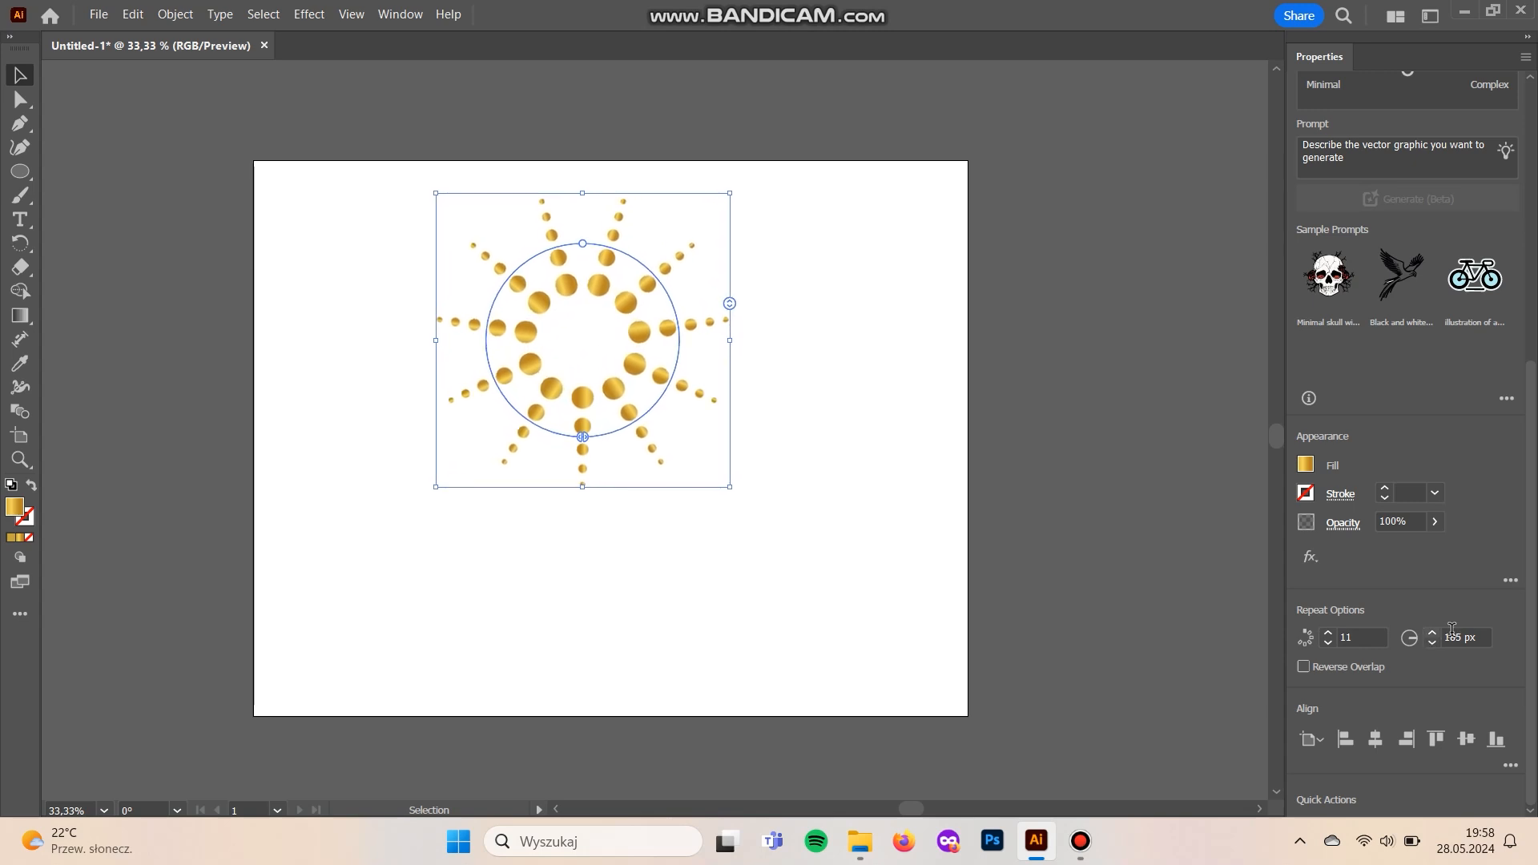
{"action": "left_click", "coordinate": [1482, 638]}
{"action": "type", "text": "400"}
{"action": "key", "text": "Return"}
Move the dotted ring to the middle of the artboard and set its number of instances to 42.
{"action": "left_click_drag", "start_coordinate": [681, 249], "coordinate": [709, 346]}
{"action": "left_click_drag", "start_coordinate": [1327, 633], "coordinate": [1327, 637]}
{"action": "left_click_drag", "start_coordinate": [771, 480], "coordinate": [768, 480]}
{"action": "left_click", "coordinate": [1330, 644]}
{"action": "left_click", "coordinate": [1330, 644]}
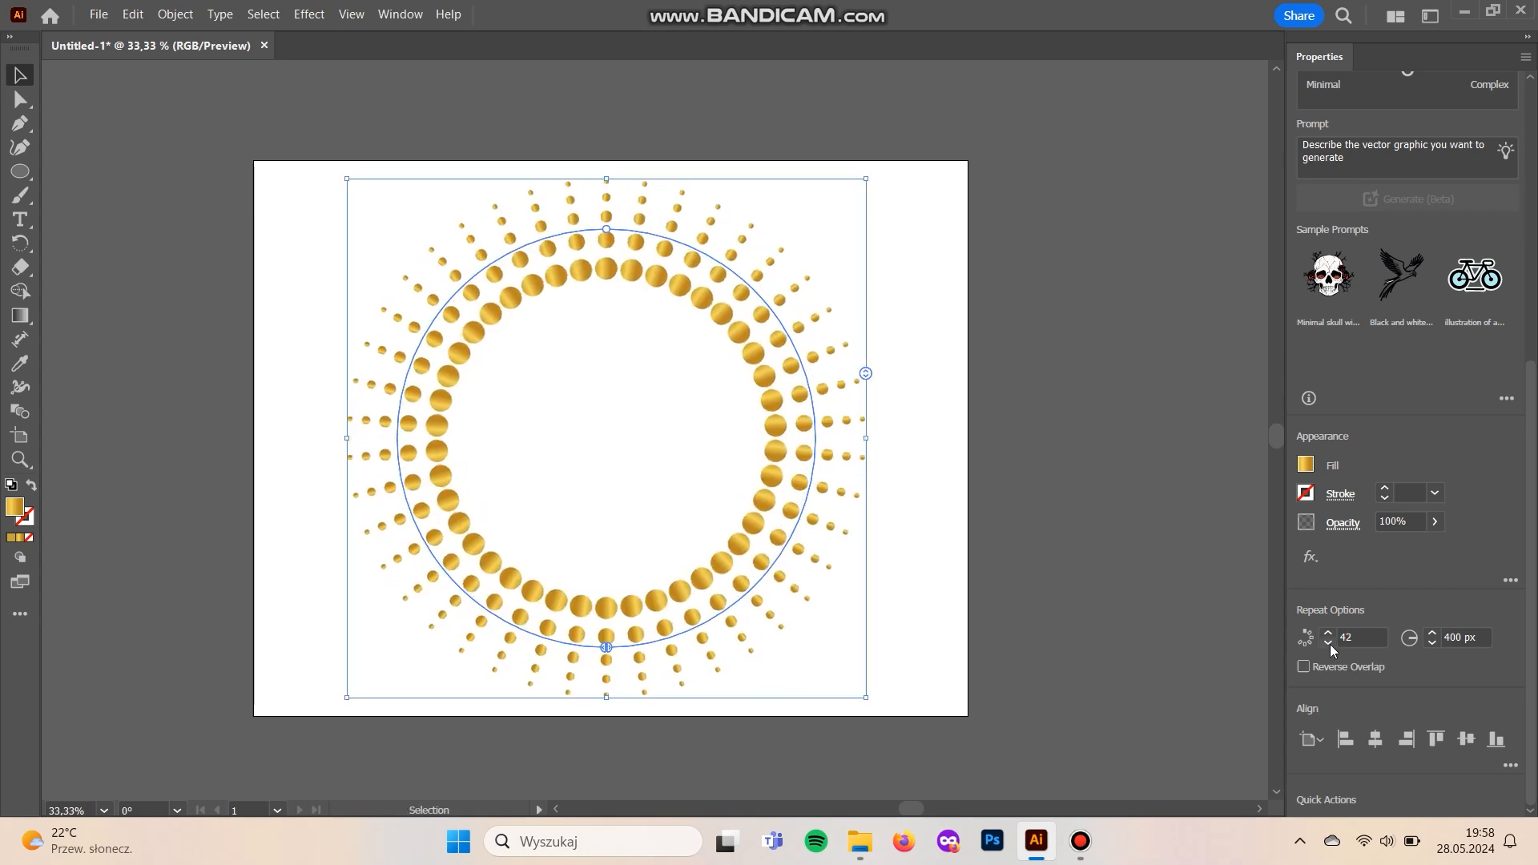
Expand the radial repeat ring with Object and Fill enabled.
{"action": "left_click", "coordinate": [296, 247]}
{"action": "left_click_drag", "start_coordinate": [316, 219], "coordinate": [711, 513]}
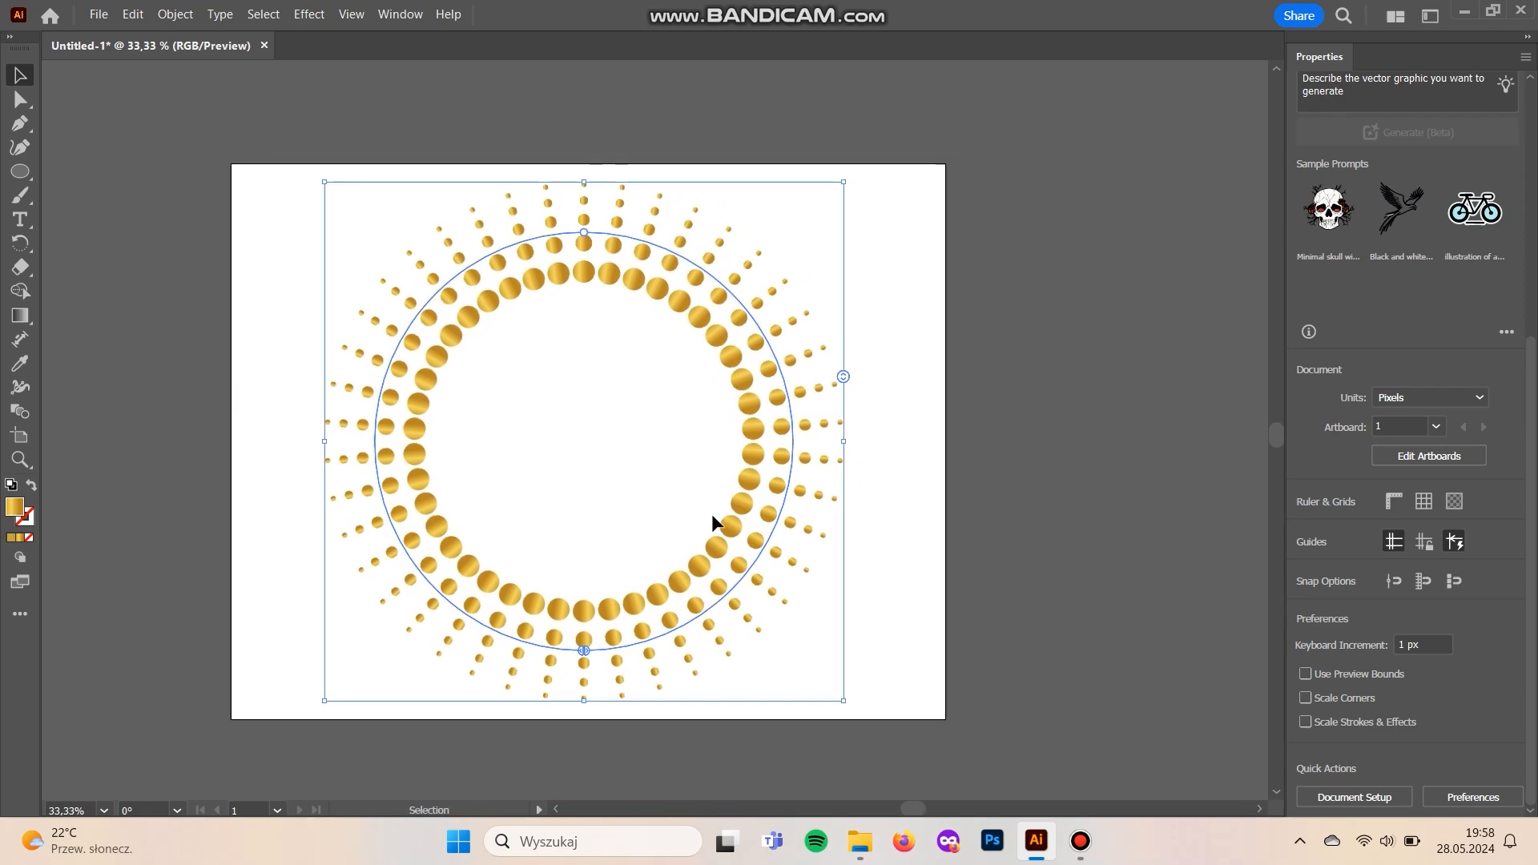
{"action": "left_click", "coordinate": [175, 15]}
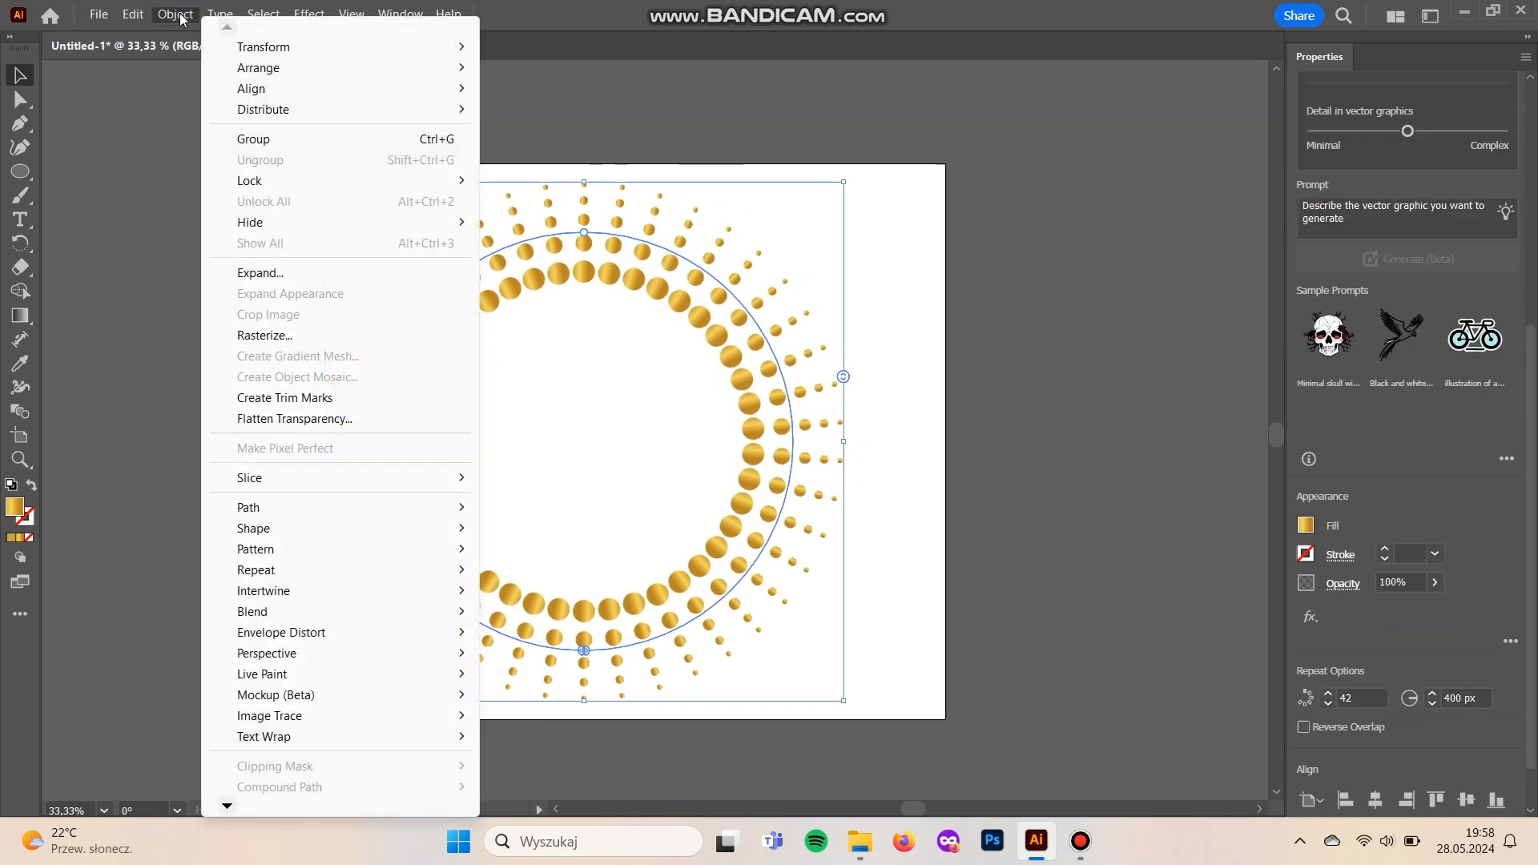
{"action": "left_click", "coordinate": [280, 276]}
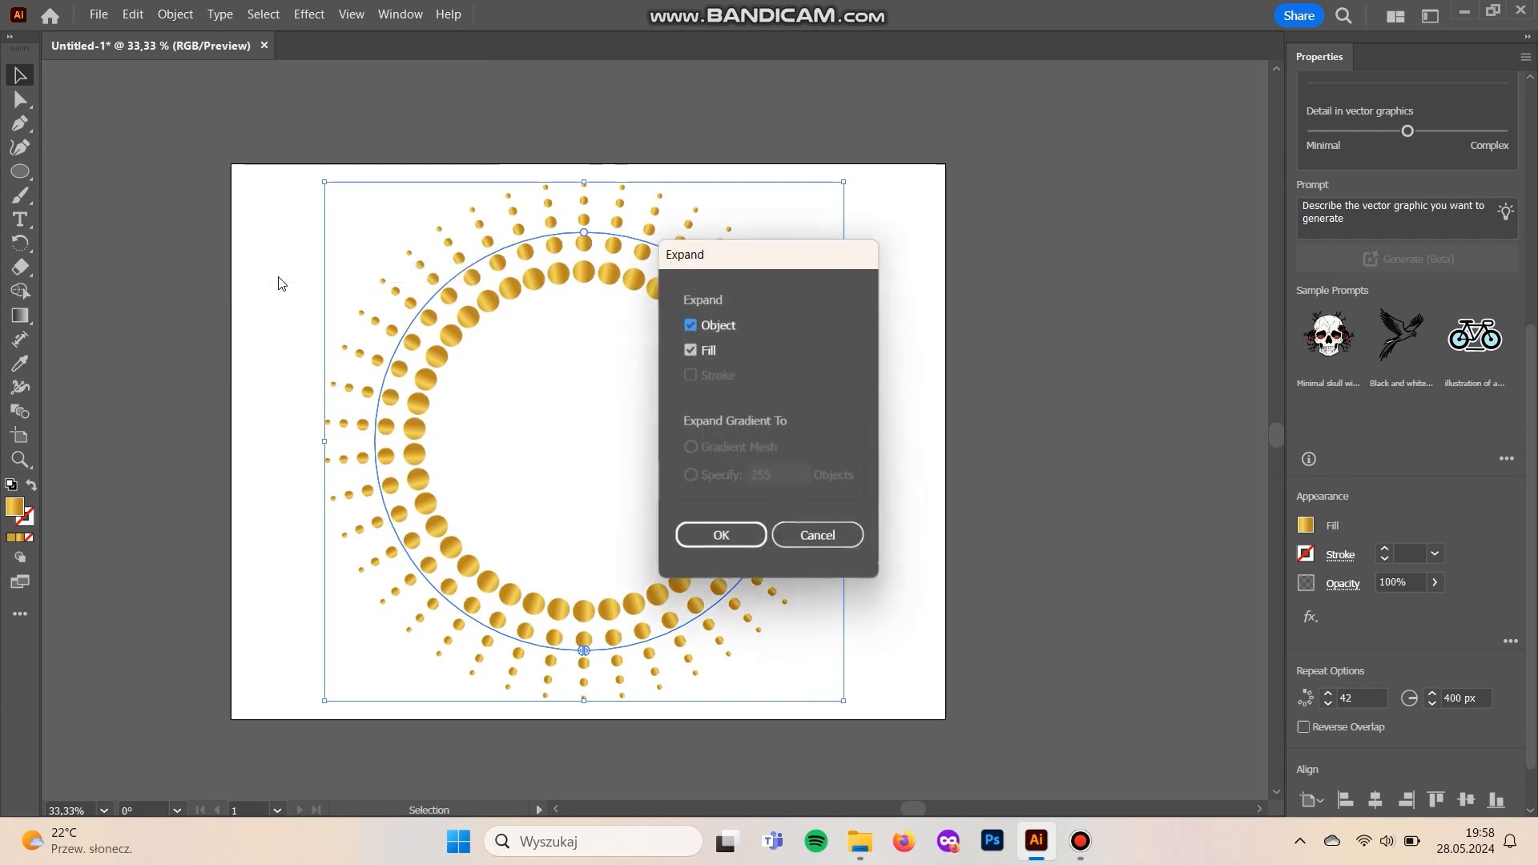
{"action": "left_click", "coordinate": [714, 537]}
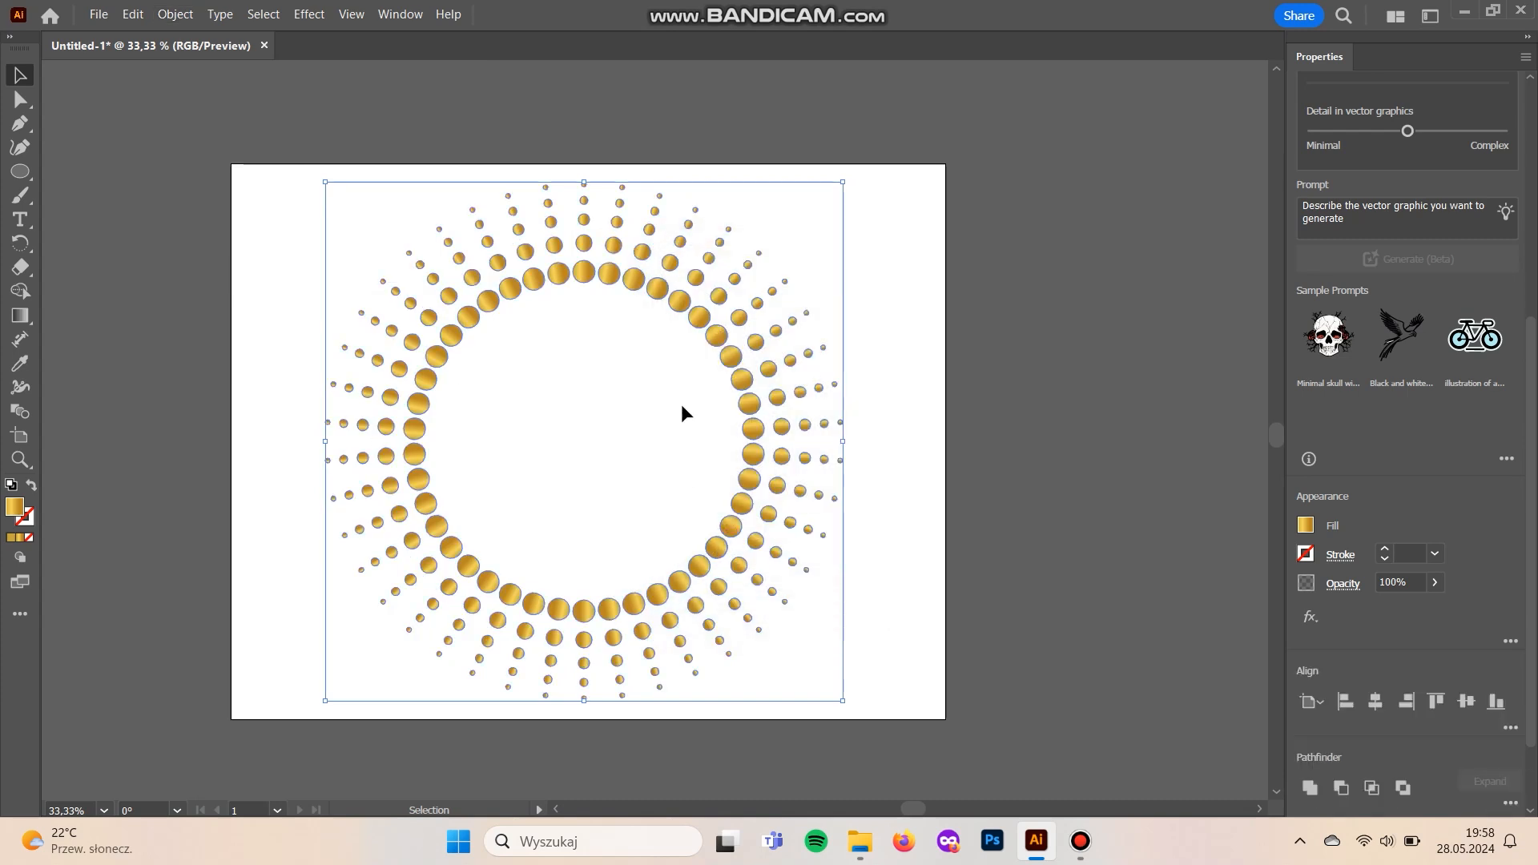
Draw one continuous linear gradient diagonally across the whole ring, from its upper left to its lower right.
{"action": "key", "text": "g"}
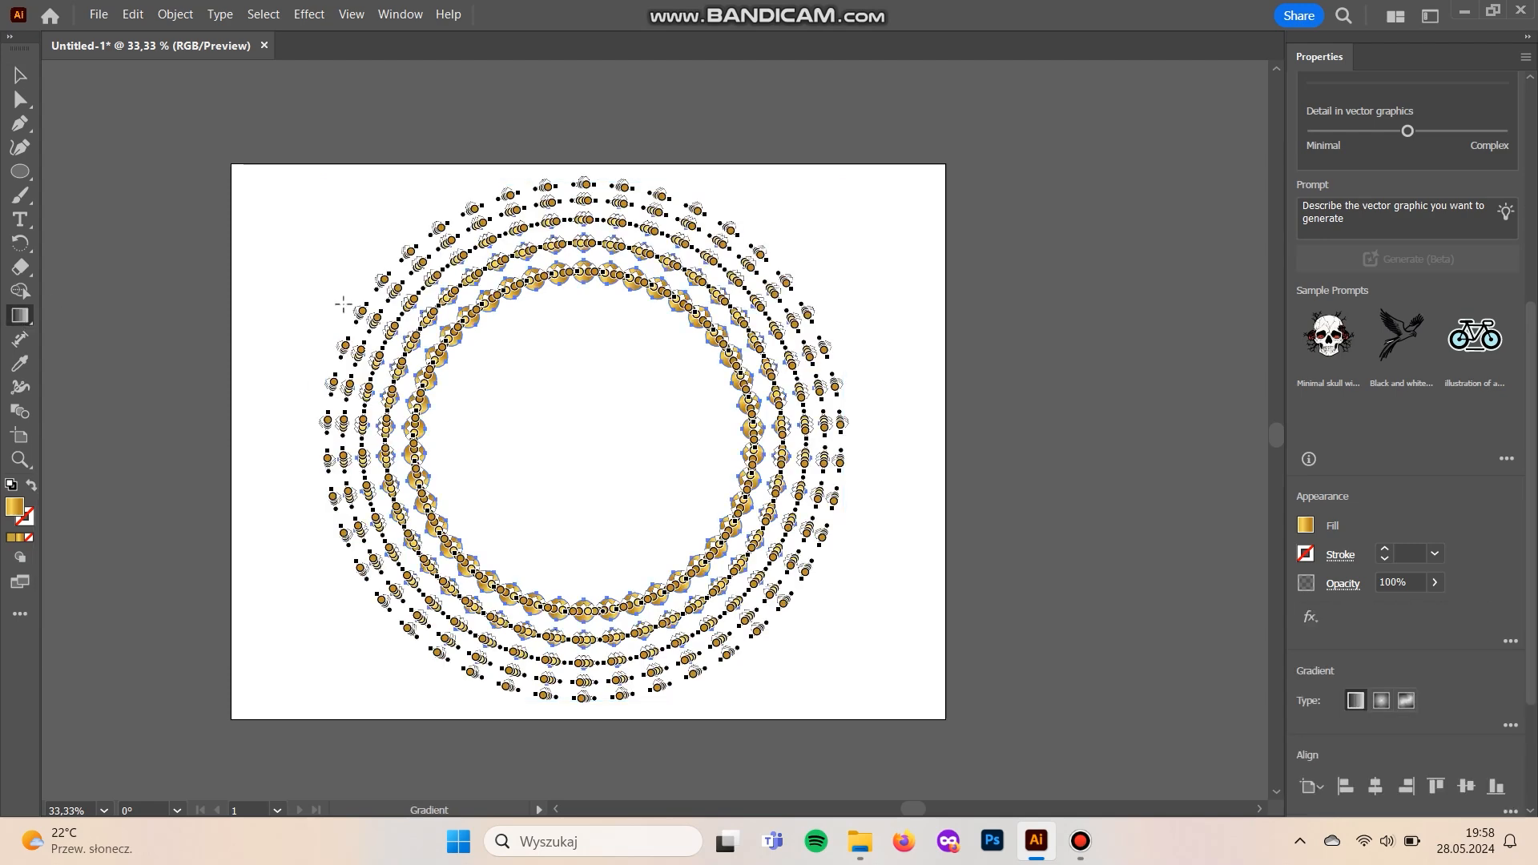
{"action": "left_click_drag", "start_coordinate": [405, 200], "coordinate": [743, 660]}
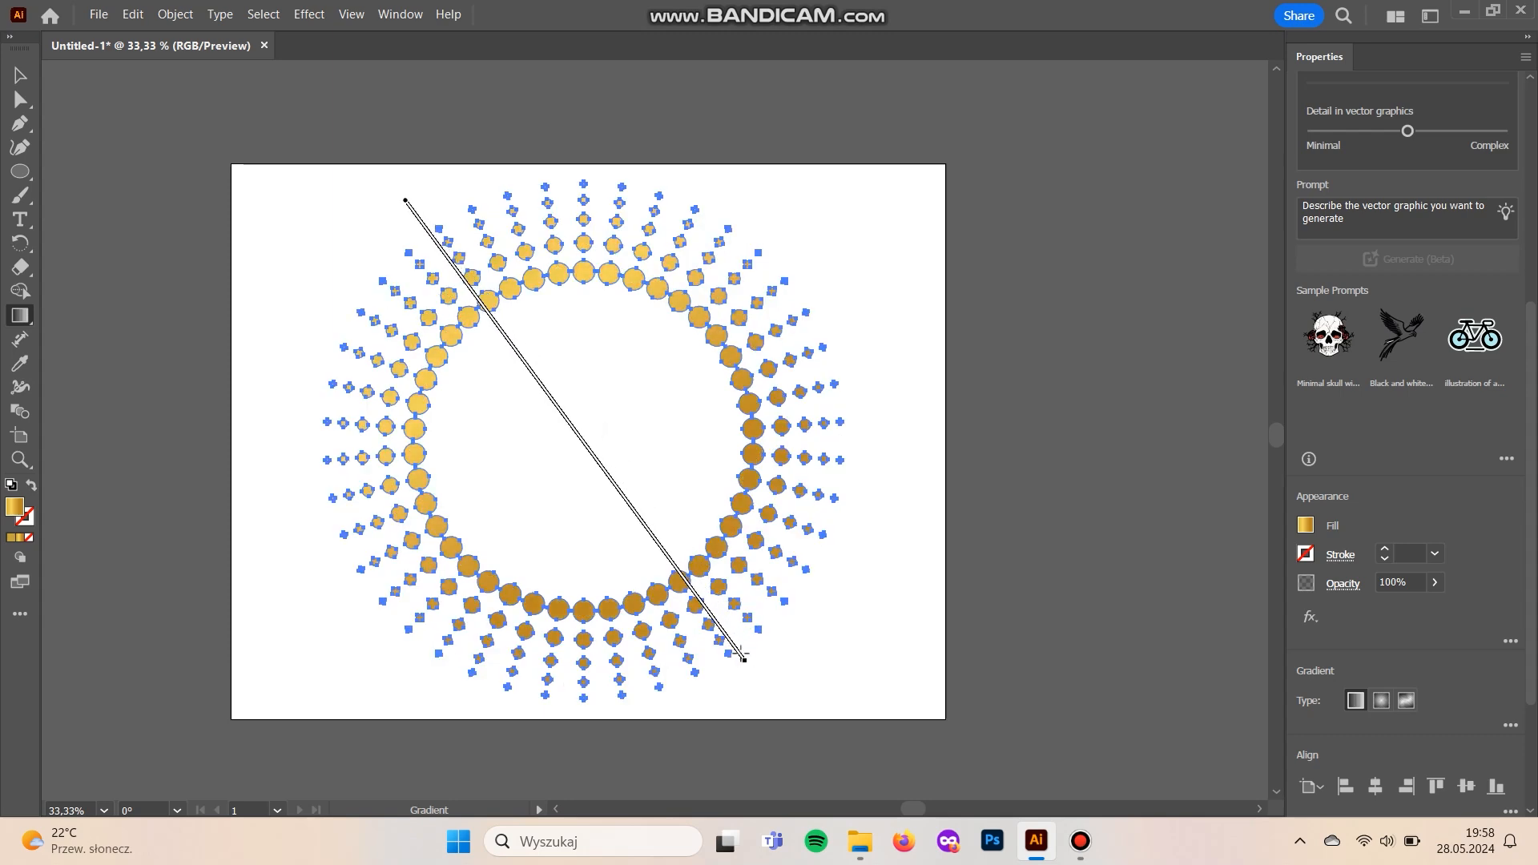
{"action": "key", "text": "v"}
{"action": "left_click", "coordinate": [1037, 505]}
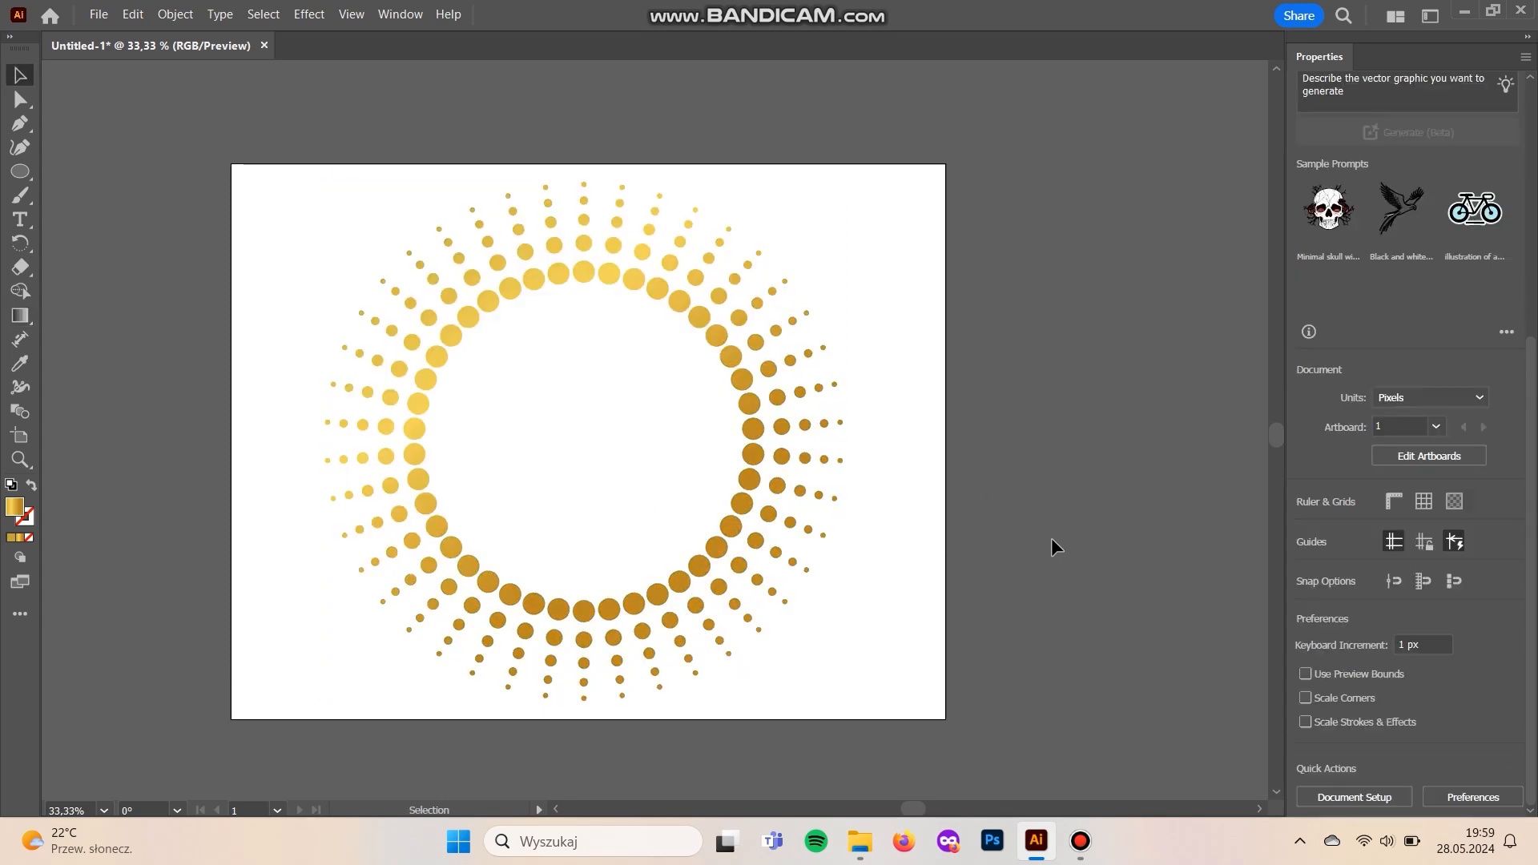
Add a text frame inside the ring reading "YOUR TEXT HERE".
{"action": "key", "text": "ctrl+plus"}
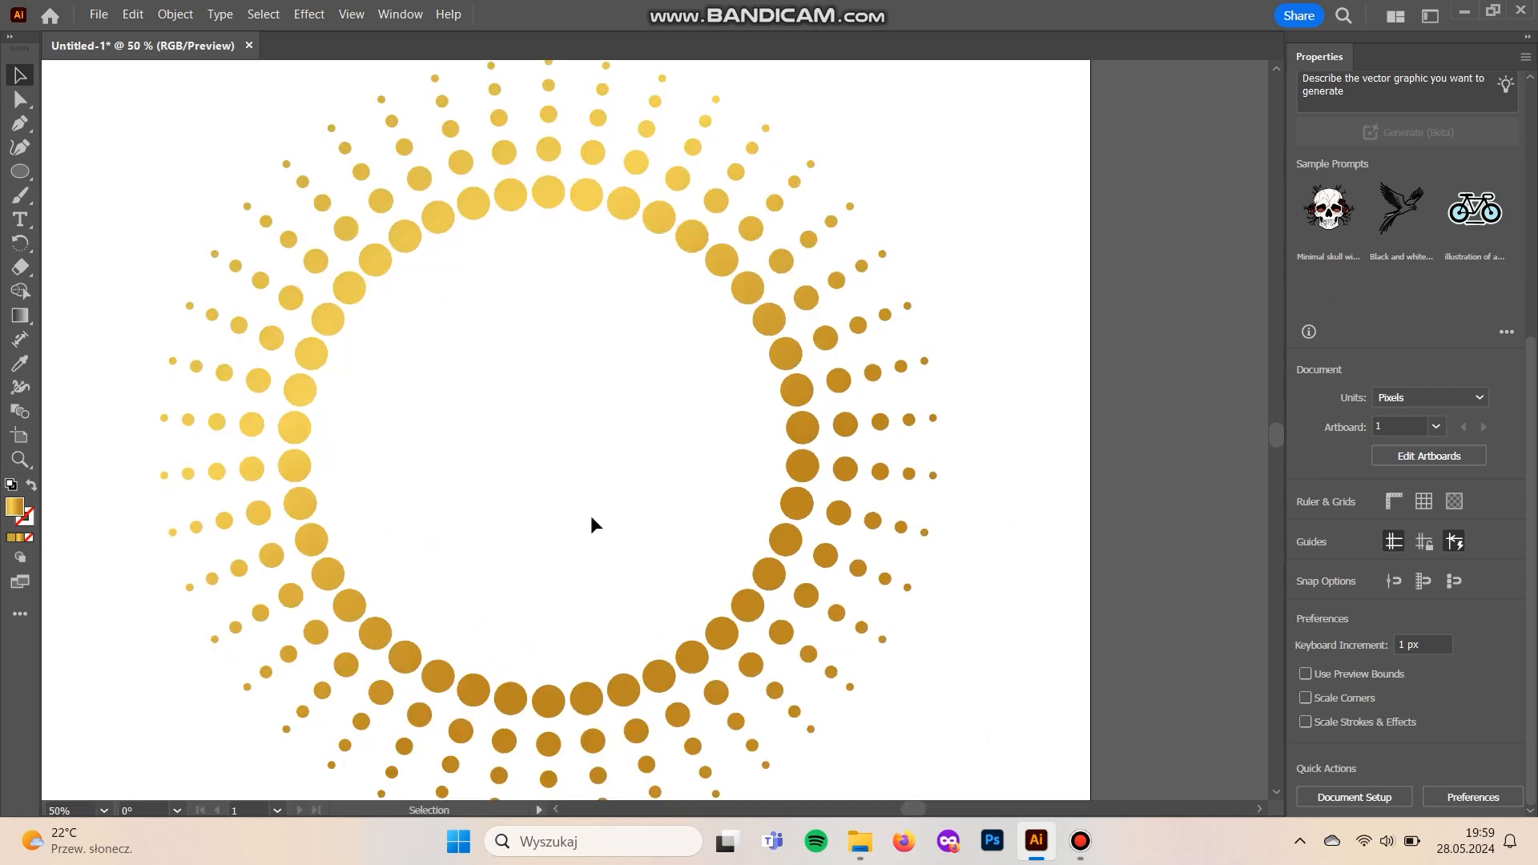
{"action": "key", "text": "t"}
{"action": "left_click_drag", "start_coordinate": [428, 353], "coordinate": [731, 469]}
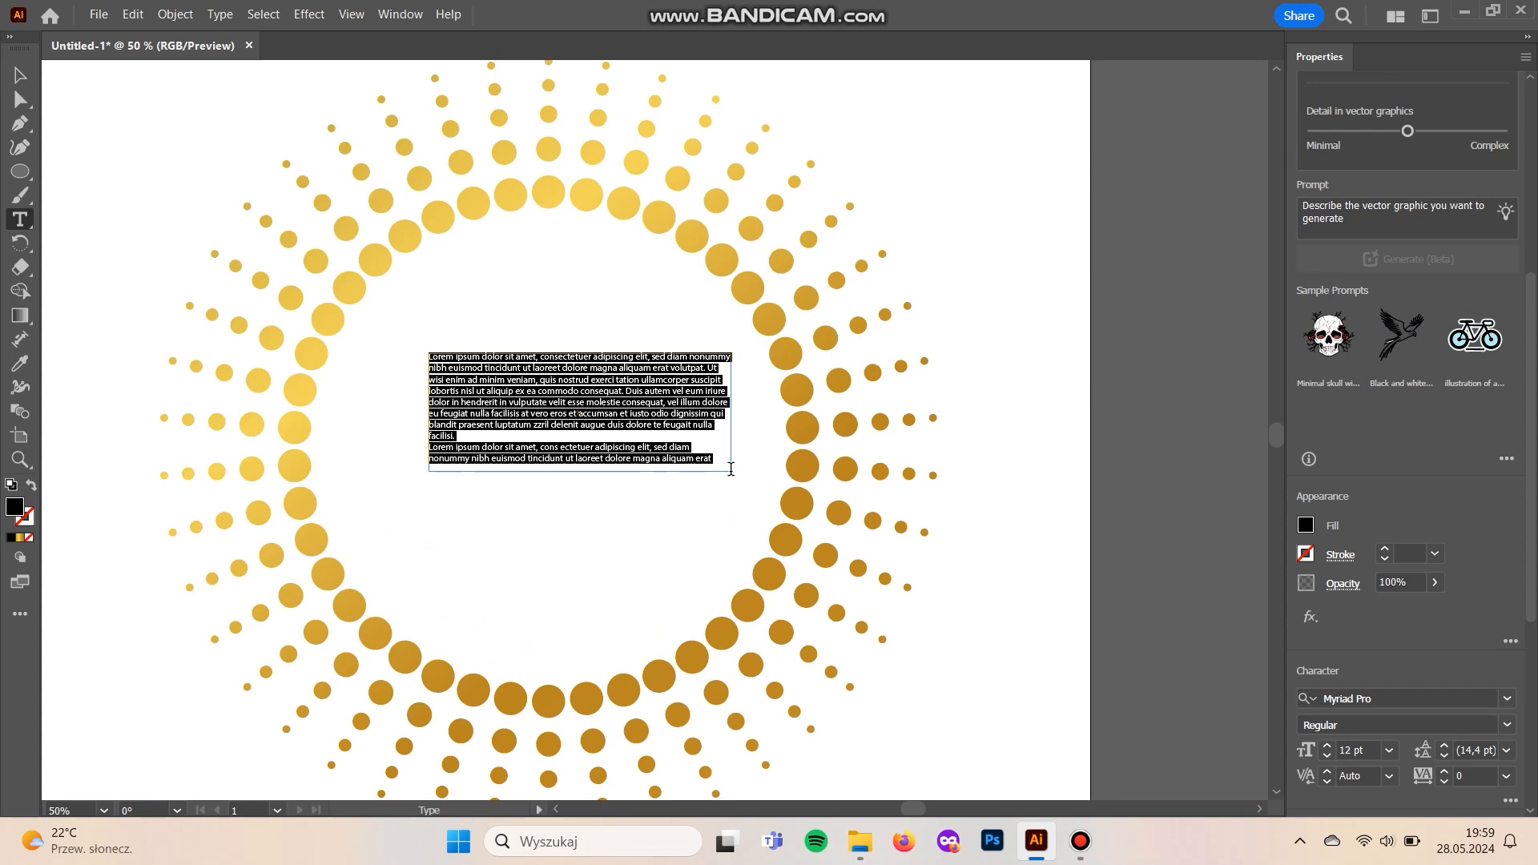
{"action": "type", "text": "YOUR TEXT HERE"}
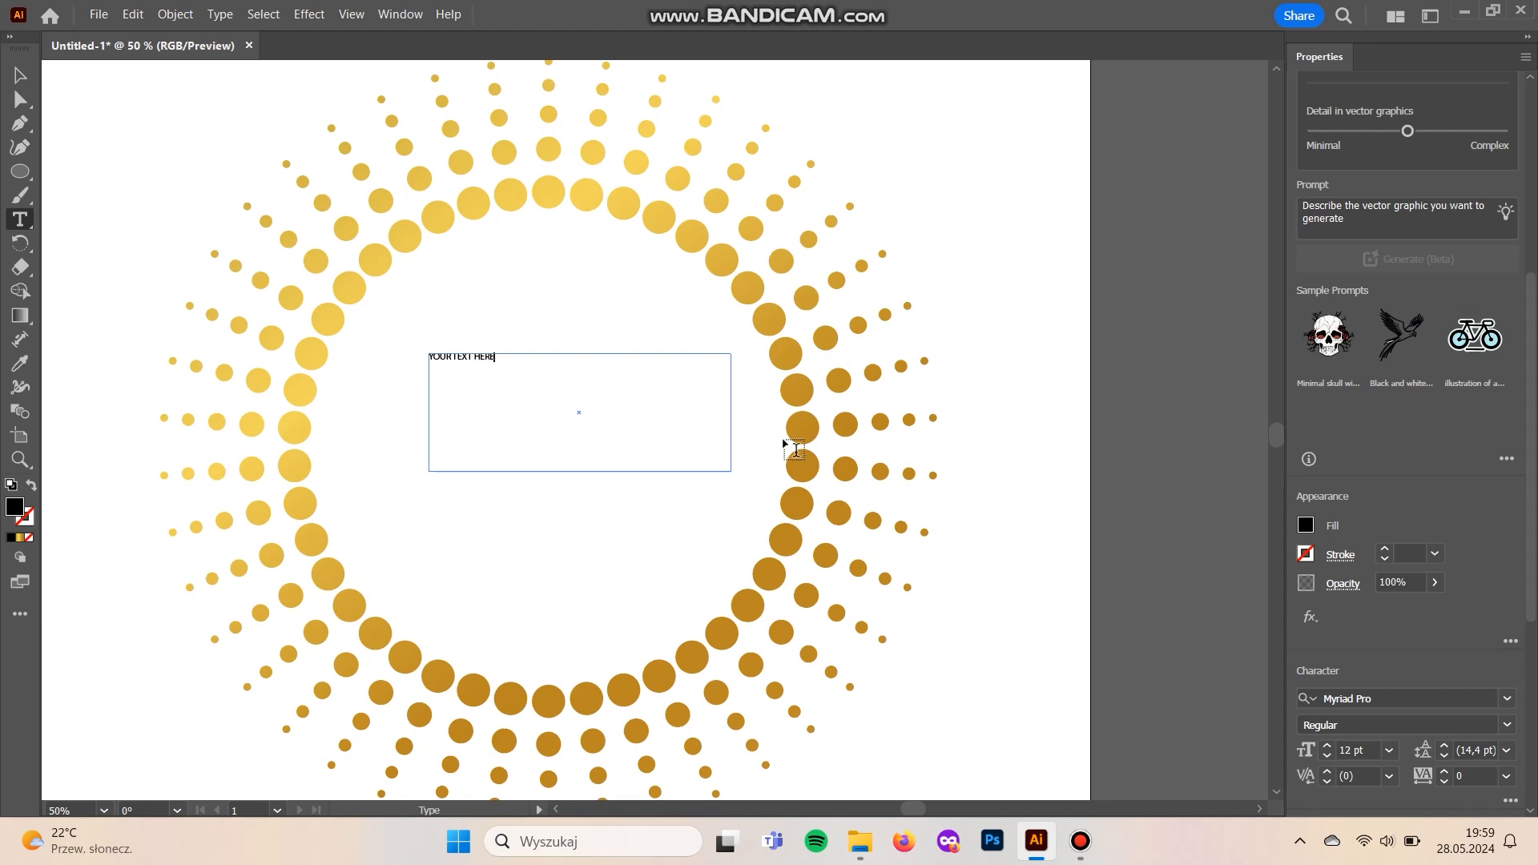
{"action": "left_click", "coordinate": [20, 72]}
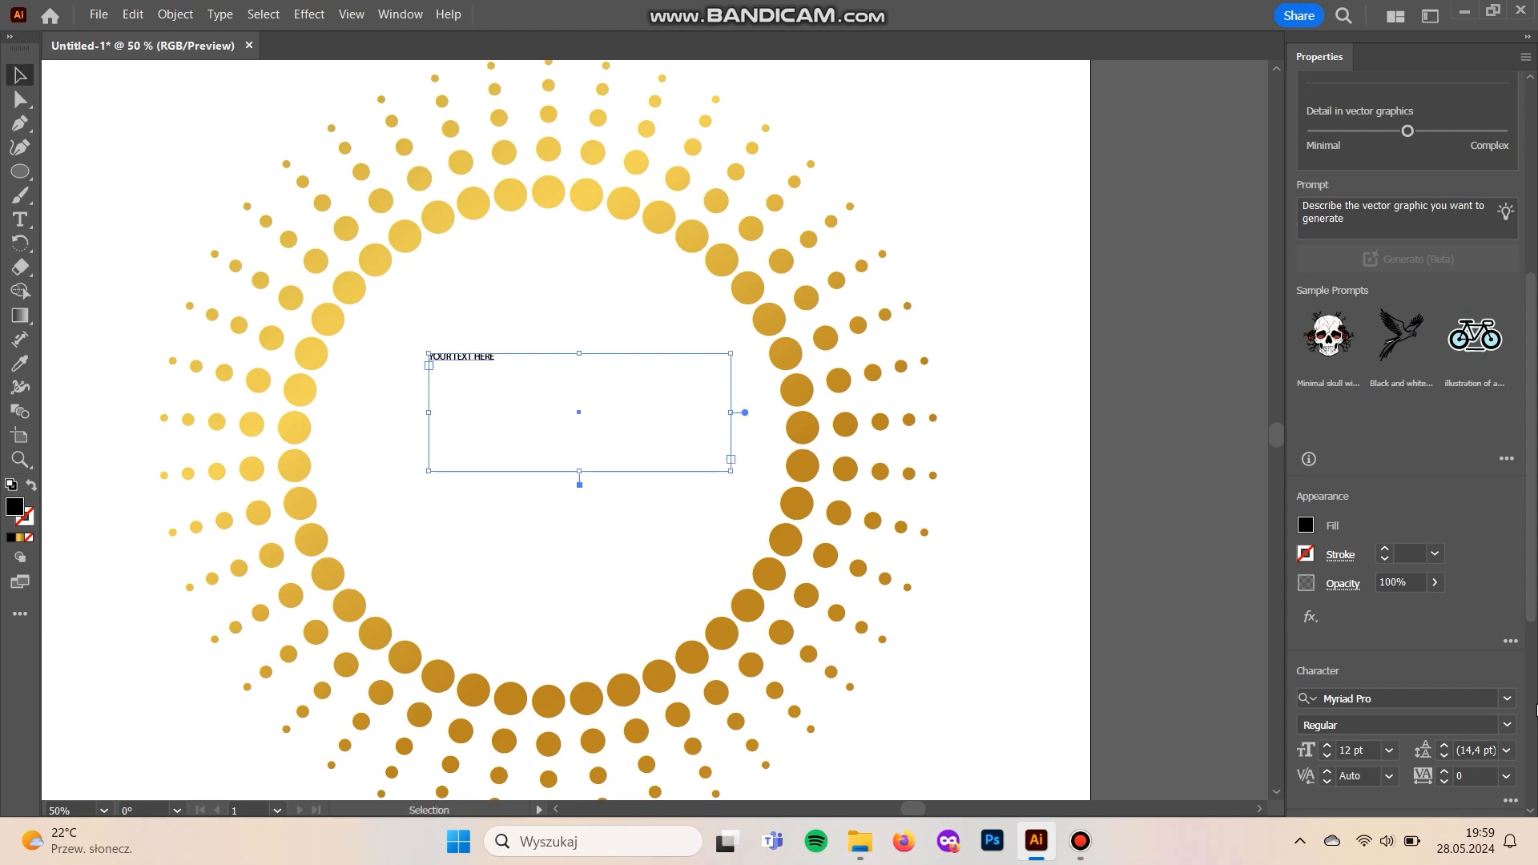
Set the text's font to Open Sans Bold.
{"action": "left_click", "coordinate": [1418, 705]}
{"action": "type", "text": "Open"}
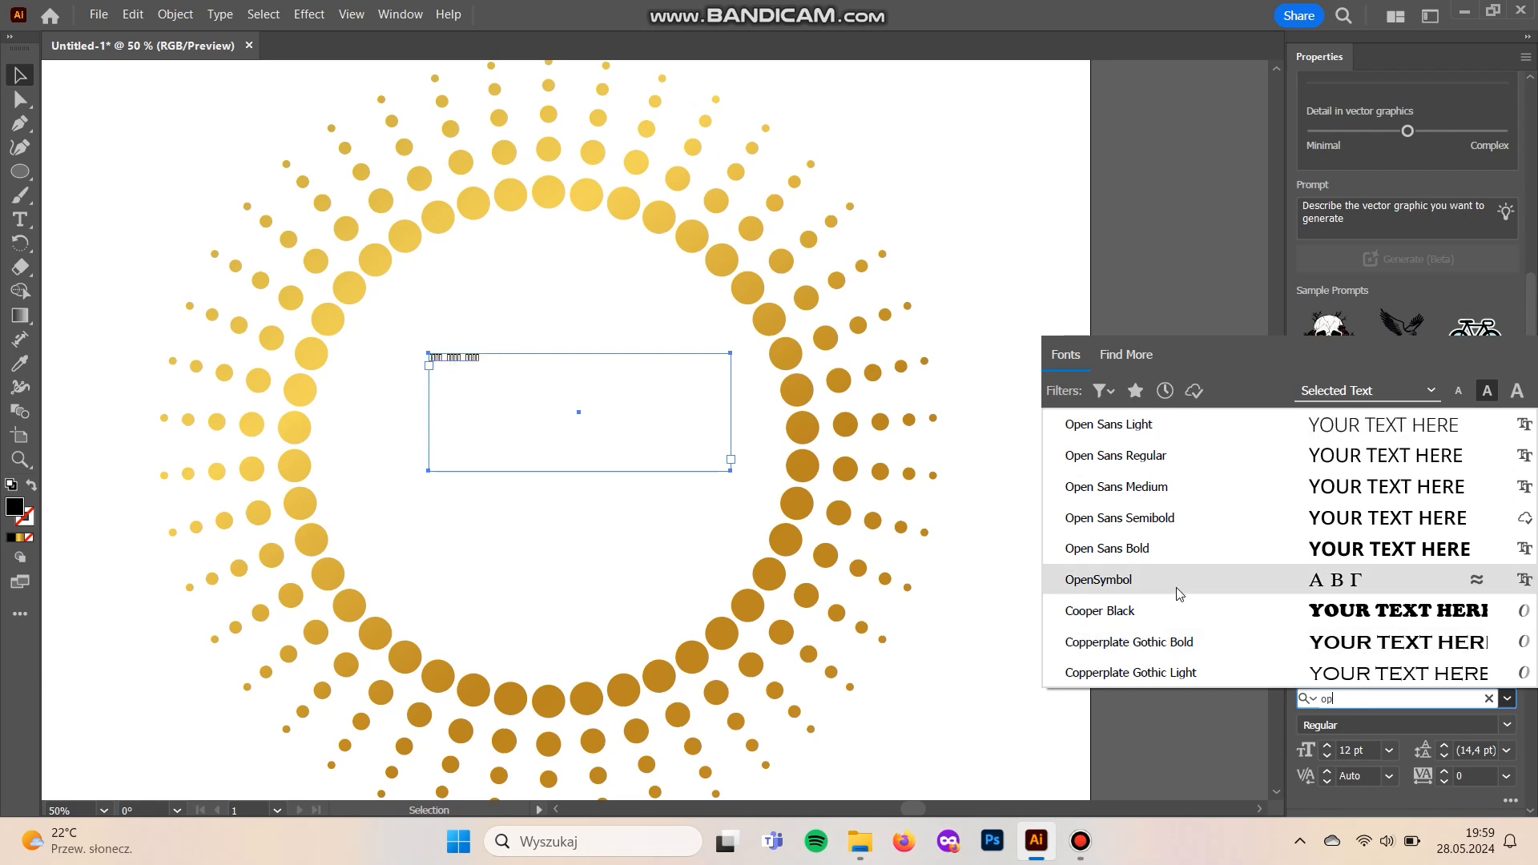
{"action": "left_click", "coordinate": [1171, 550]}
Enlarge the text to 38 pt and adjust its frame's size and position within the ring.
{"action": "left_click", "coordinate": [1328, 750]}
{"action": "left_click_drag", "start_coordinate": [731, 459], "coordinate": [704, 411]}
{"action": "left_click_drag", "start_coordinate": [644, 367], "coordinate": [634, 437]}
{"action": "left_click", "coordinate": [1328, 746]}
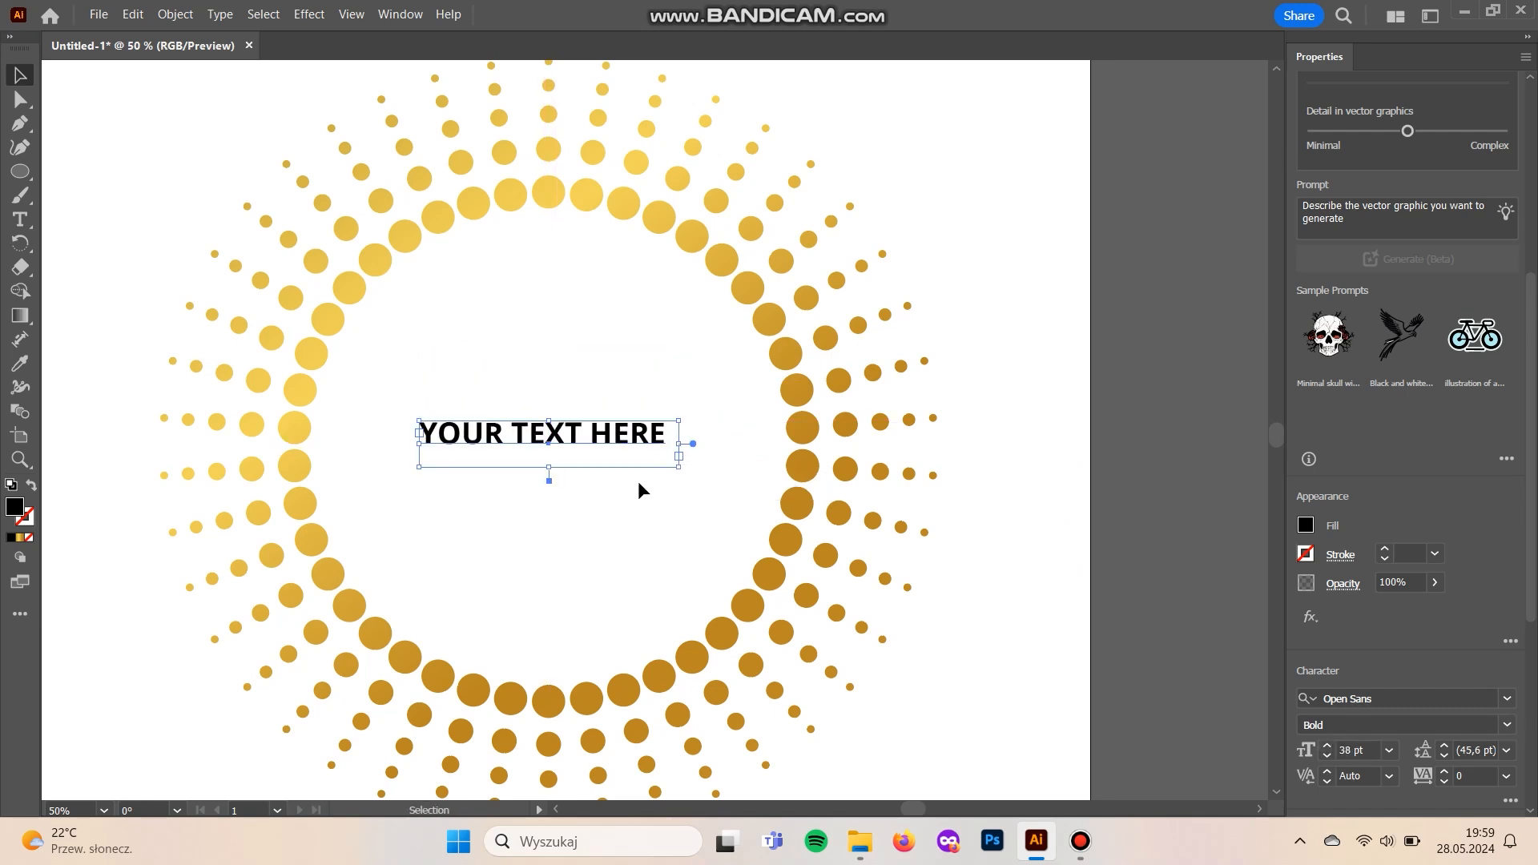
{"action": "left_click_drag", "start_coordinate": [680, 446], "coordinate": [752, 446]}
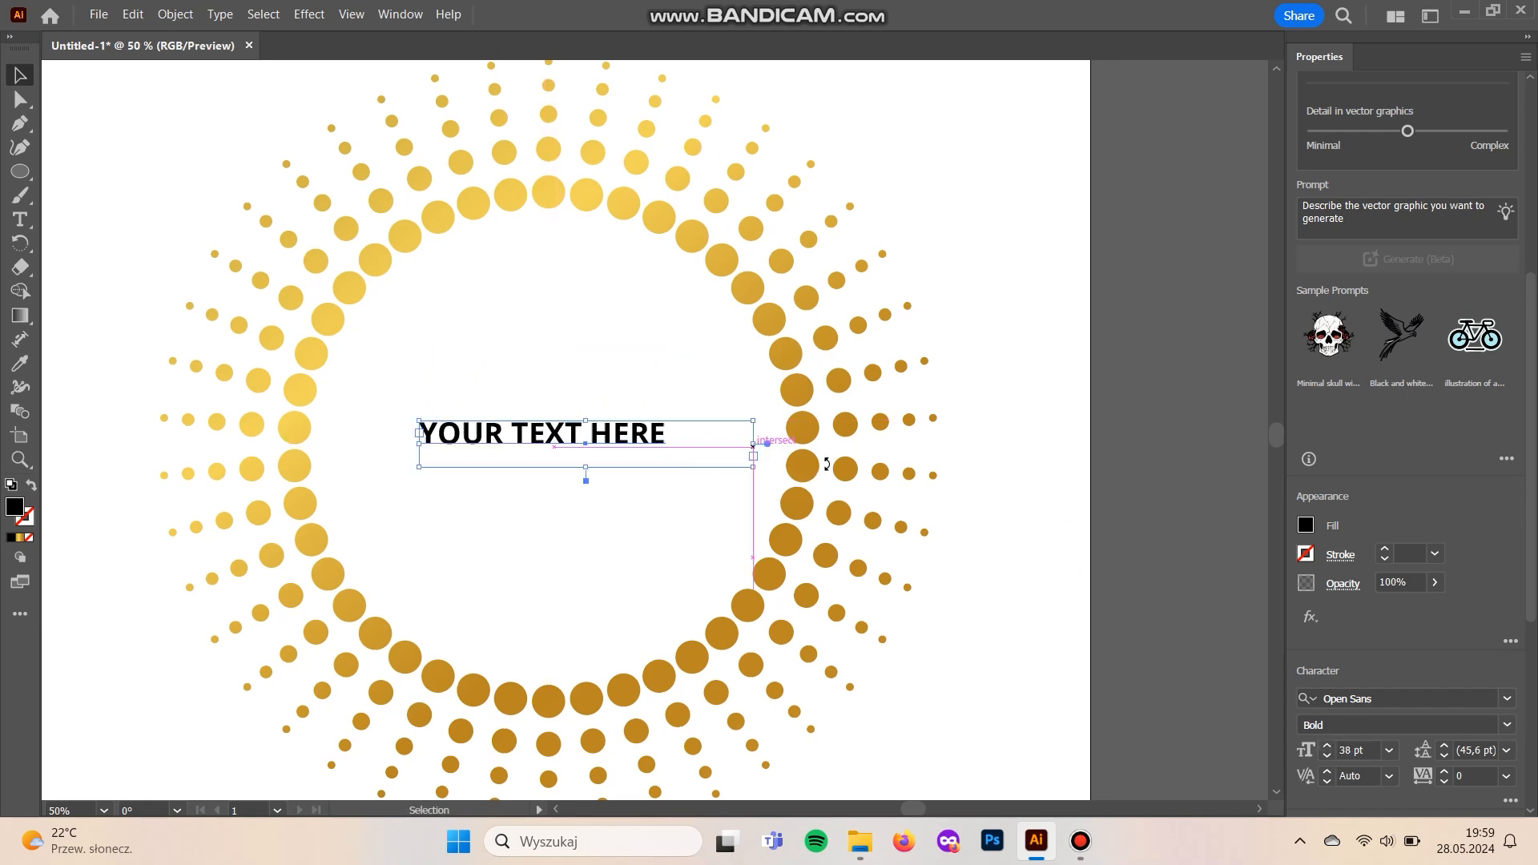
Increase the text size to 46 pt, recenter it in the ring and change the font weight to Medium.
{"action": "left_click", "coordinate": [1327, 745]}
{"action": "left_click", "coordinate": [1328, 746]}
{"action": "left_click", "coordinate": [1328, 746]}
{"action": "left_click", "coordinate": [1327, 746]}
{"action": "left_click", "coordinate": [1328, 746]}
{"action": "left_click", "coordinate": [1328, 746]}
{"action": "left_click", "coordinate": [1328, 746]}
{"action": "mouse_move", "coordinate": [609, 447]}
{"action": "left_mouse_down"}
{"action": "mouse_move", "coordinate": [587, 433]}
{"action": "mouse_move", "coordinate": [587, 455]}
{"action": "left_mouse_up"}
{"action": "left_click", "coordinate": [1506, 724]}
{"action": "left_click", "coordinate": [1361, 663]}
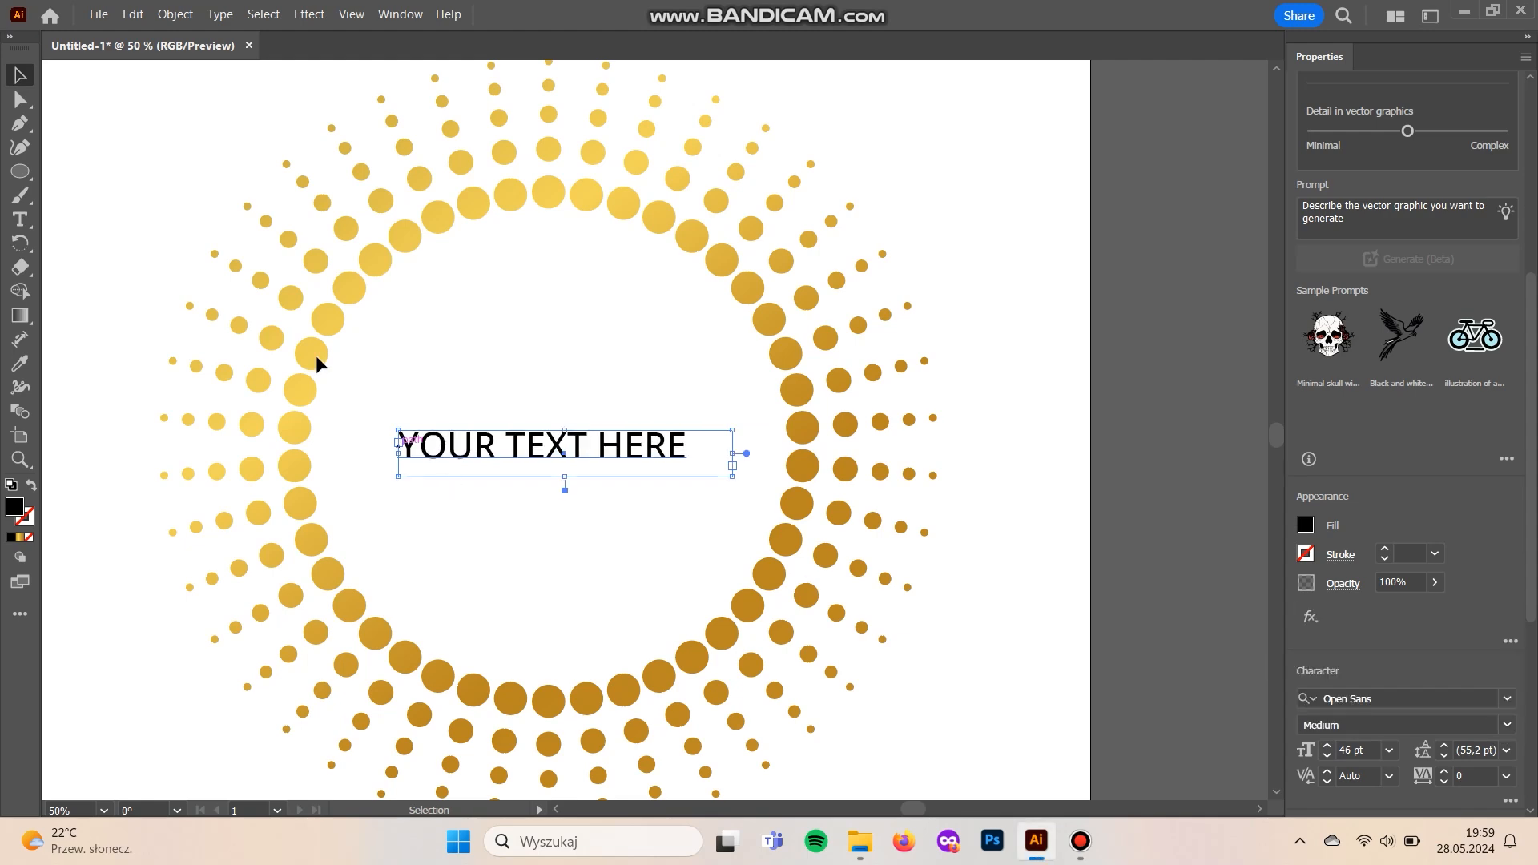
Convert the text "YOUR TEXT HERE" to outlines.
{"action": "left_click", "coordinate": [176, 15]}
{"action": "mouse_move", "coordinate": [221, 14]}
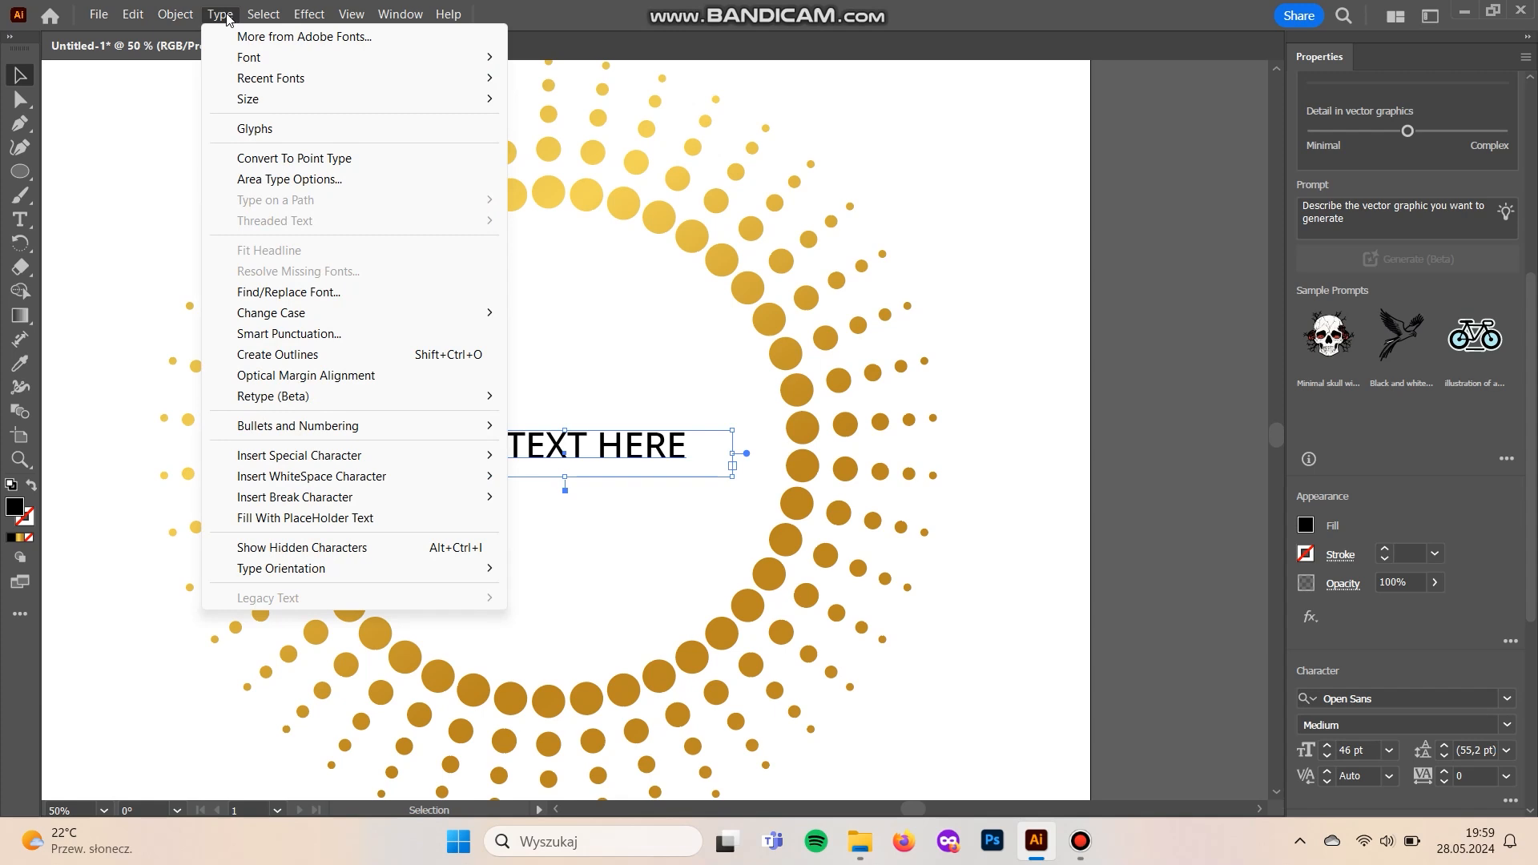
{"action": "left_click", "coordinate": [293, 355]}
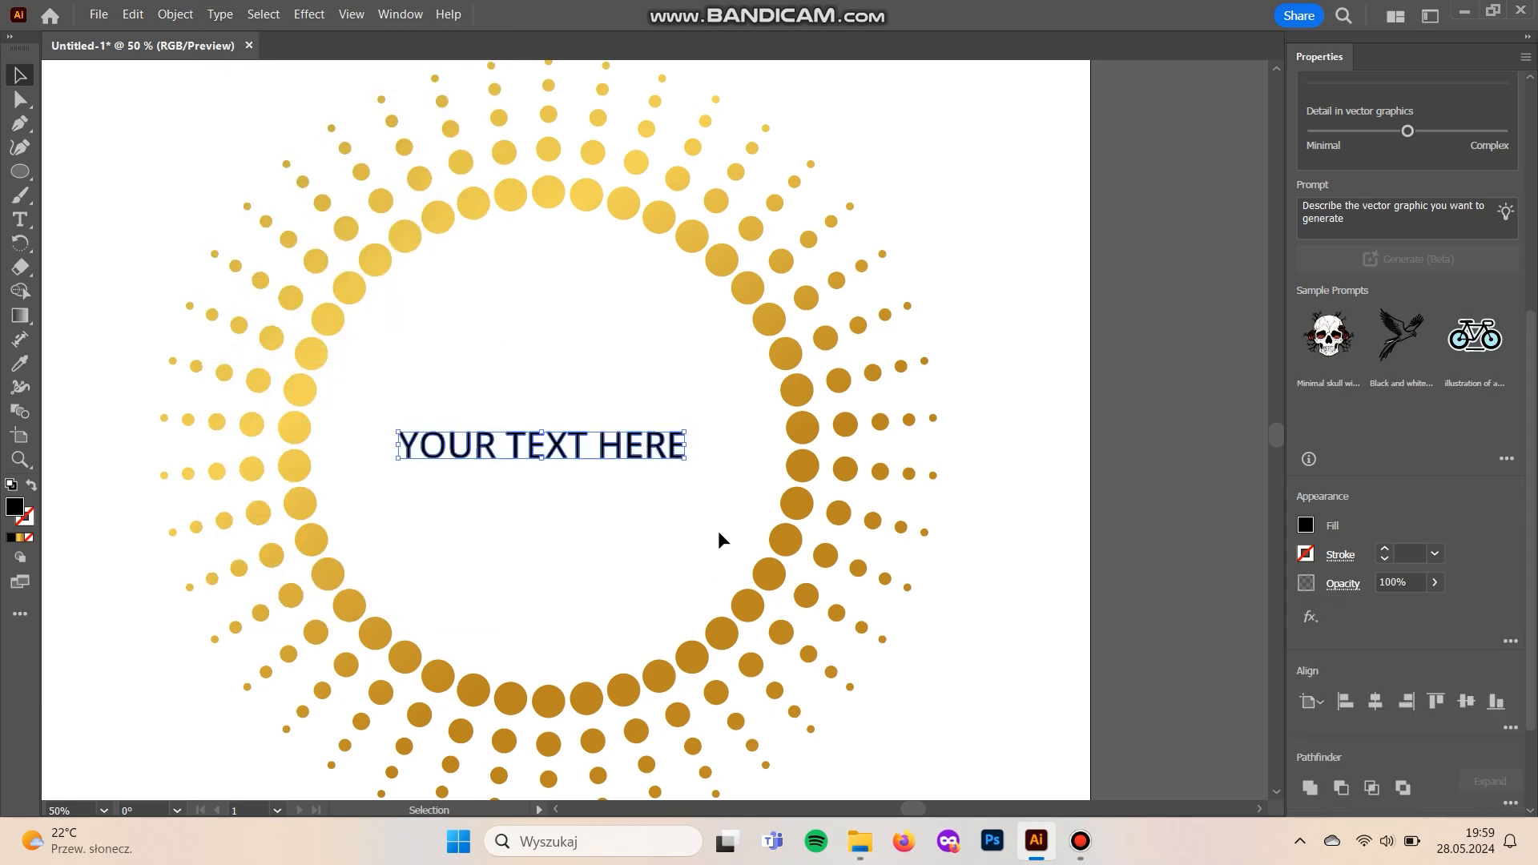
Sample the gold gradient from a ring dot and stretch it across the full width of the outlined text.
{"action": "key", "text": "i"}
{"action": "left_click", "coordinate": [801, 461]}
{"action": "key", "text": "g"}
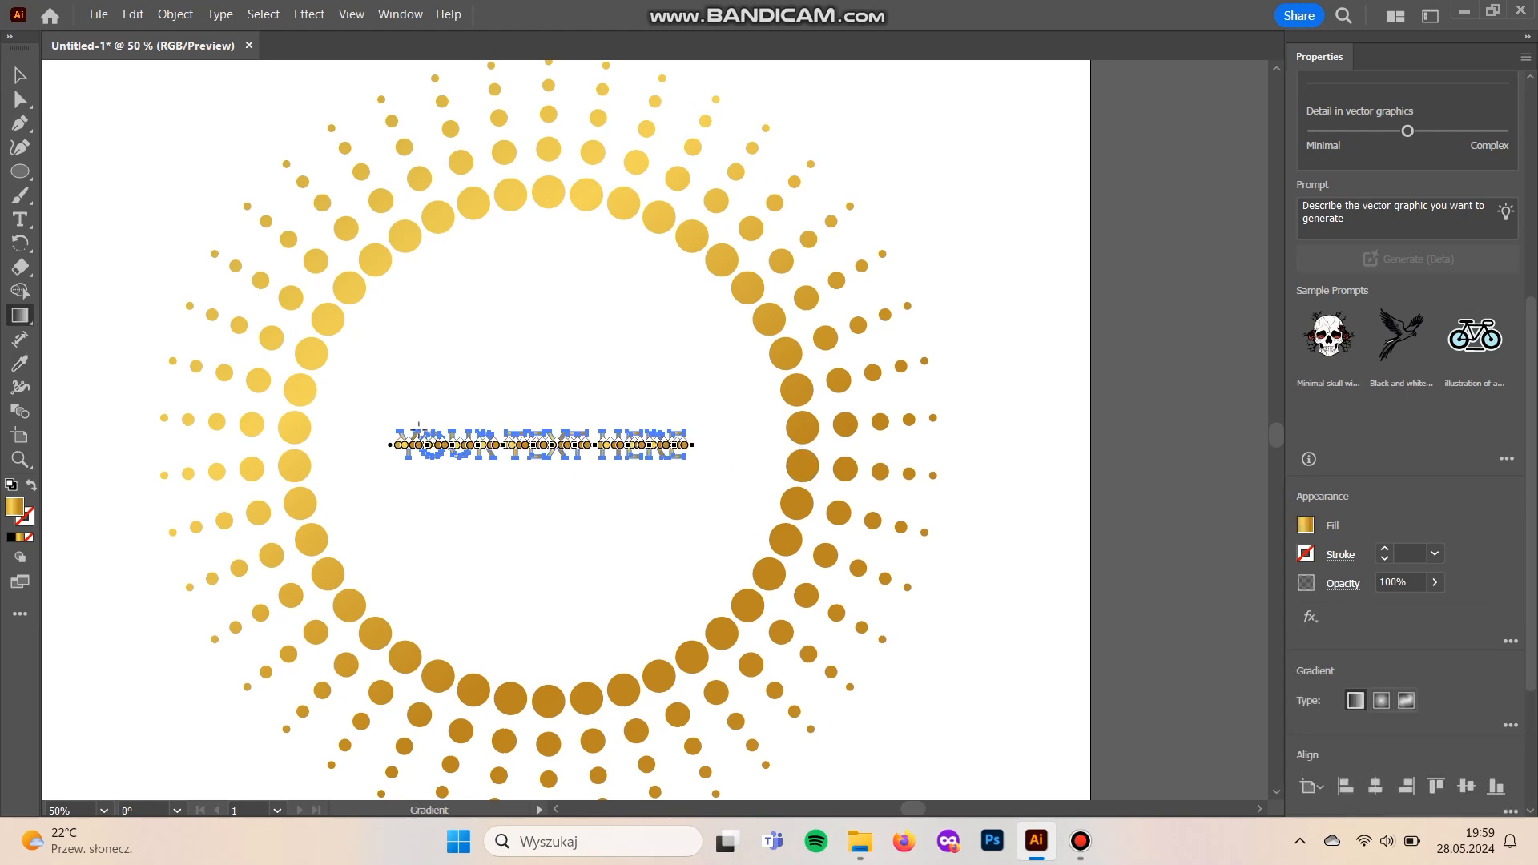
{"action": "left_click_drag", "start_coordinate": [399, 426], "coordinate": [682, 465]}
{"action": "key", "text": "v"}
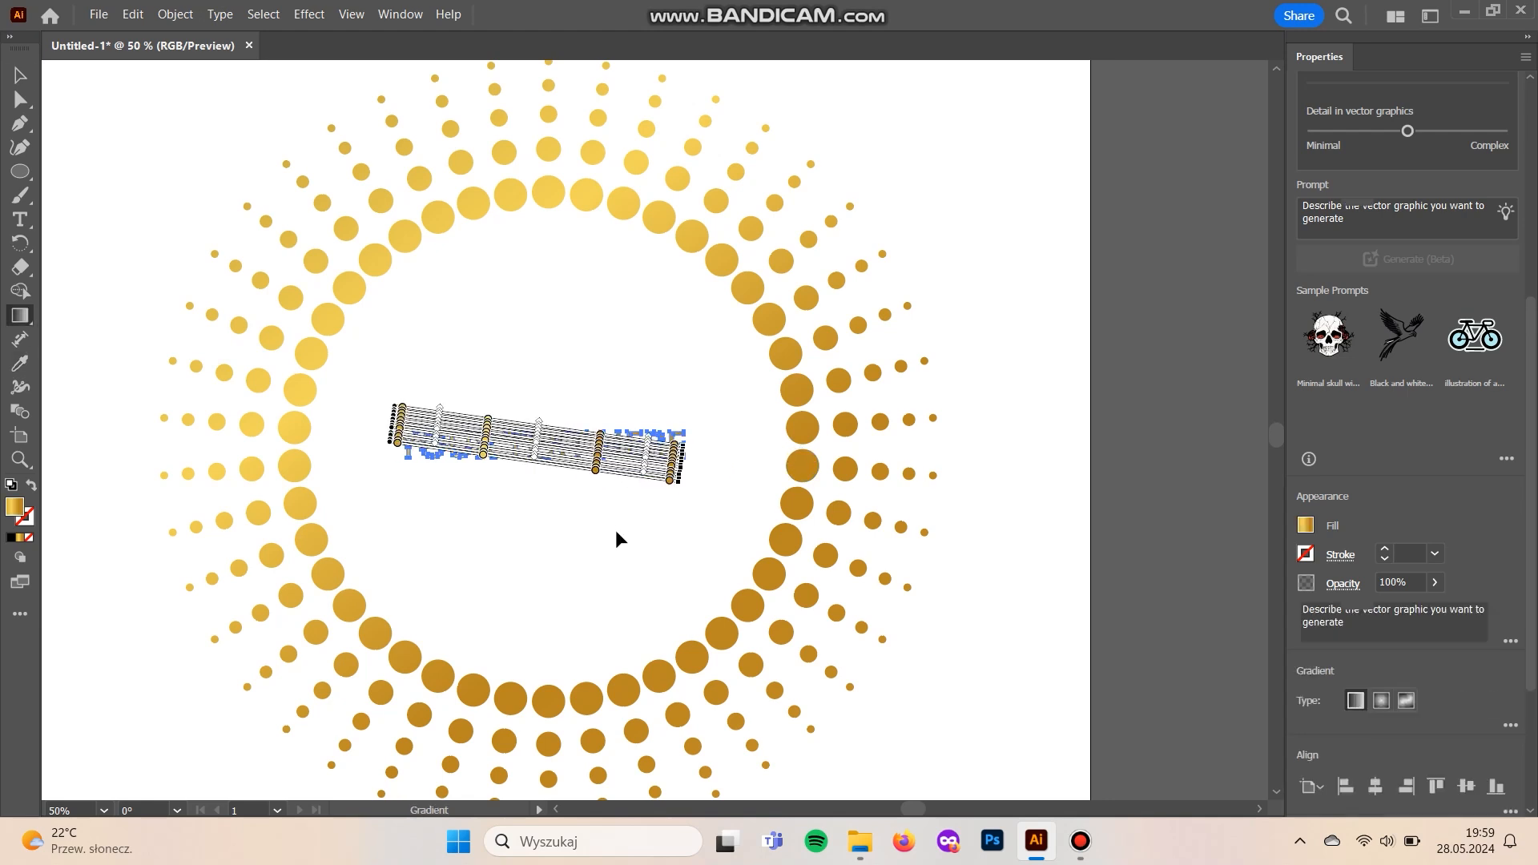
{"action": "left_click", "coordinate": [617, 535]}
Align the ring and the text to each other by their horizontal and vertical centers.
{"action": "key", "text": "ctrl+minus"}
{"action": "left_click_drag", "start_coordinate": [853, 721], "coordinate": [331, 253]}
{"action": "left_click", "coordinate": [1375, 702]}
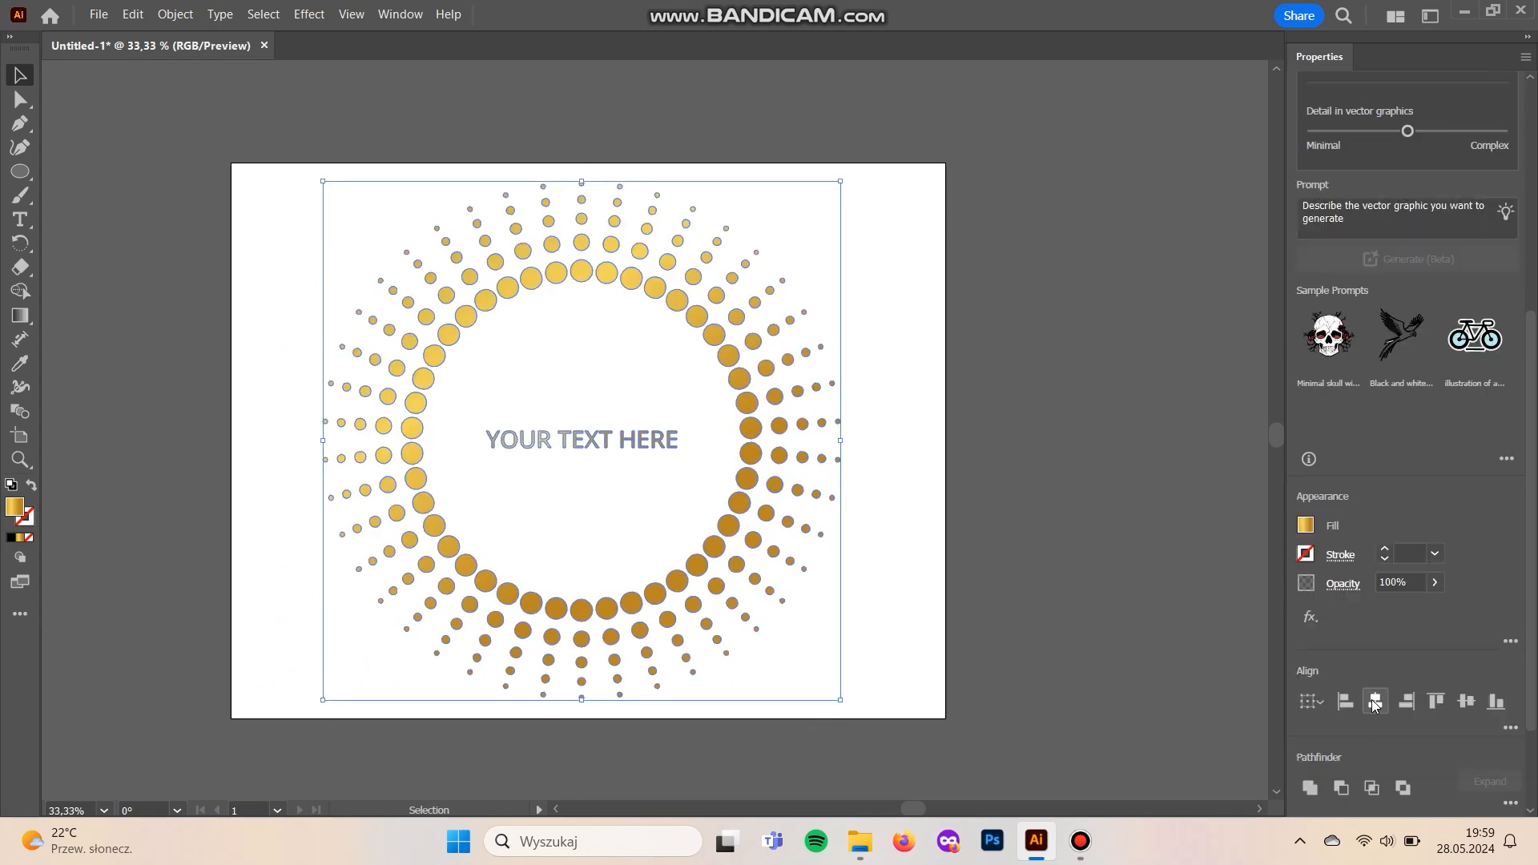
{"action": "left_click", "coordinate": [1466, 701]}
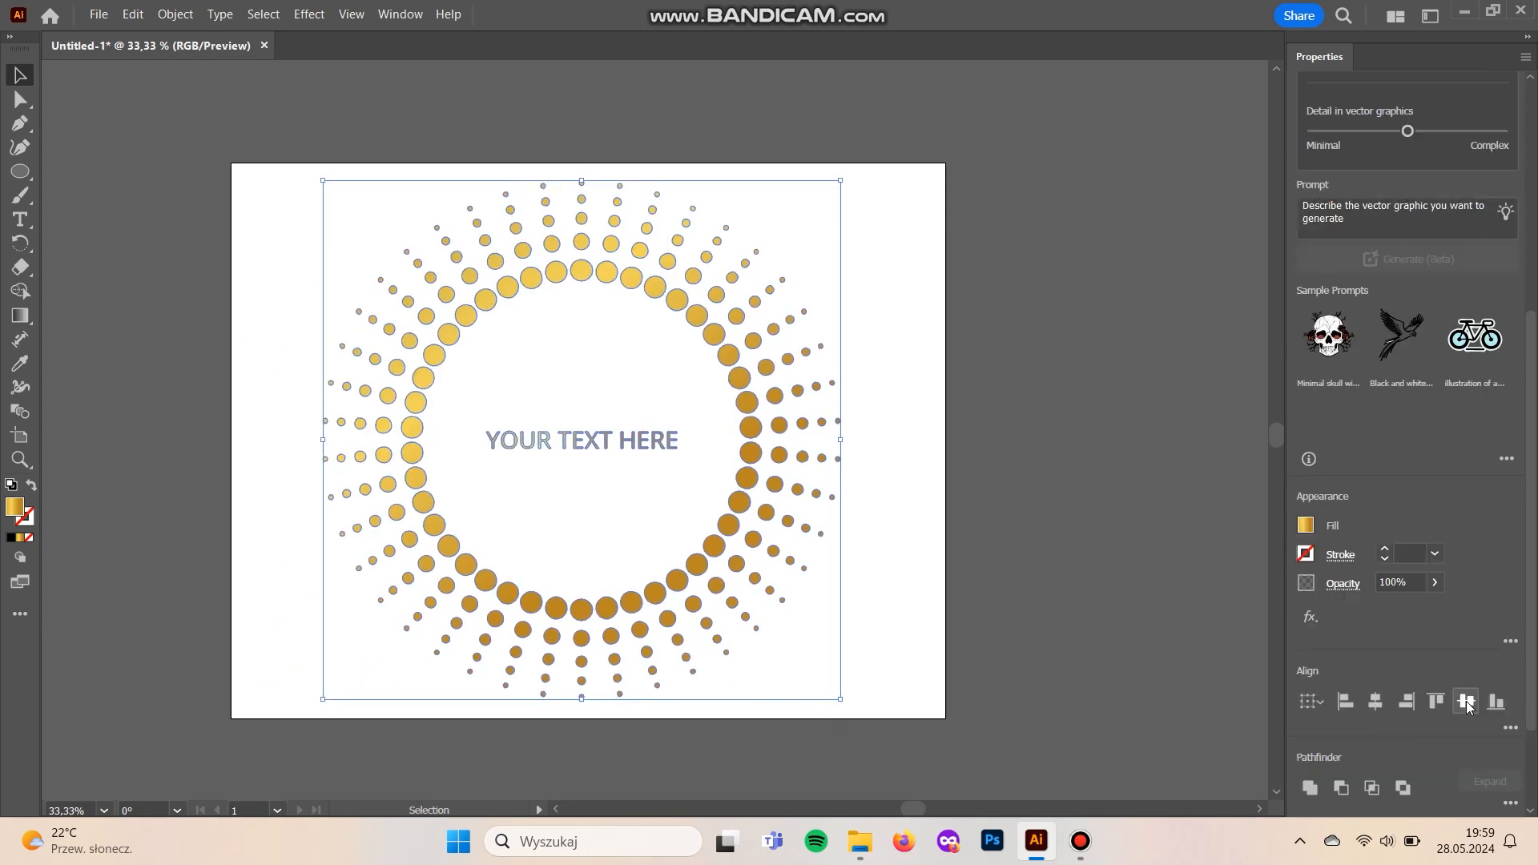
Draw a rectangle with the gold gradient fill covering the whole artboard.
{"action": "left_click", "coordinate": [340, 323]}
{"action": "left_click", "coordinate": [20, 170]}
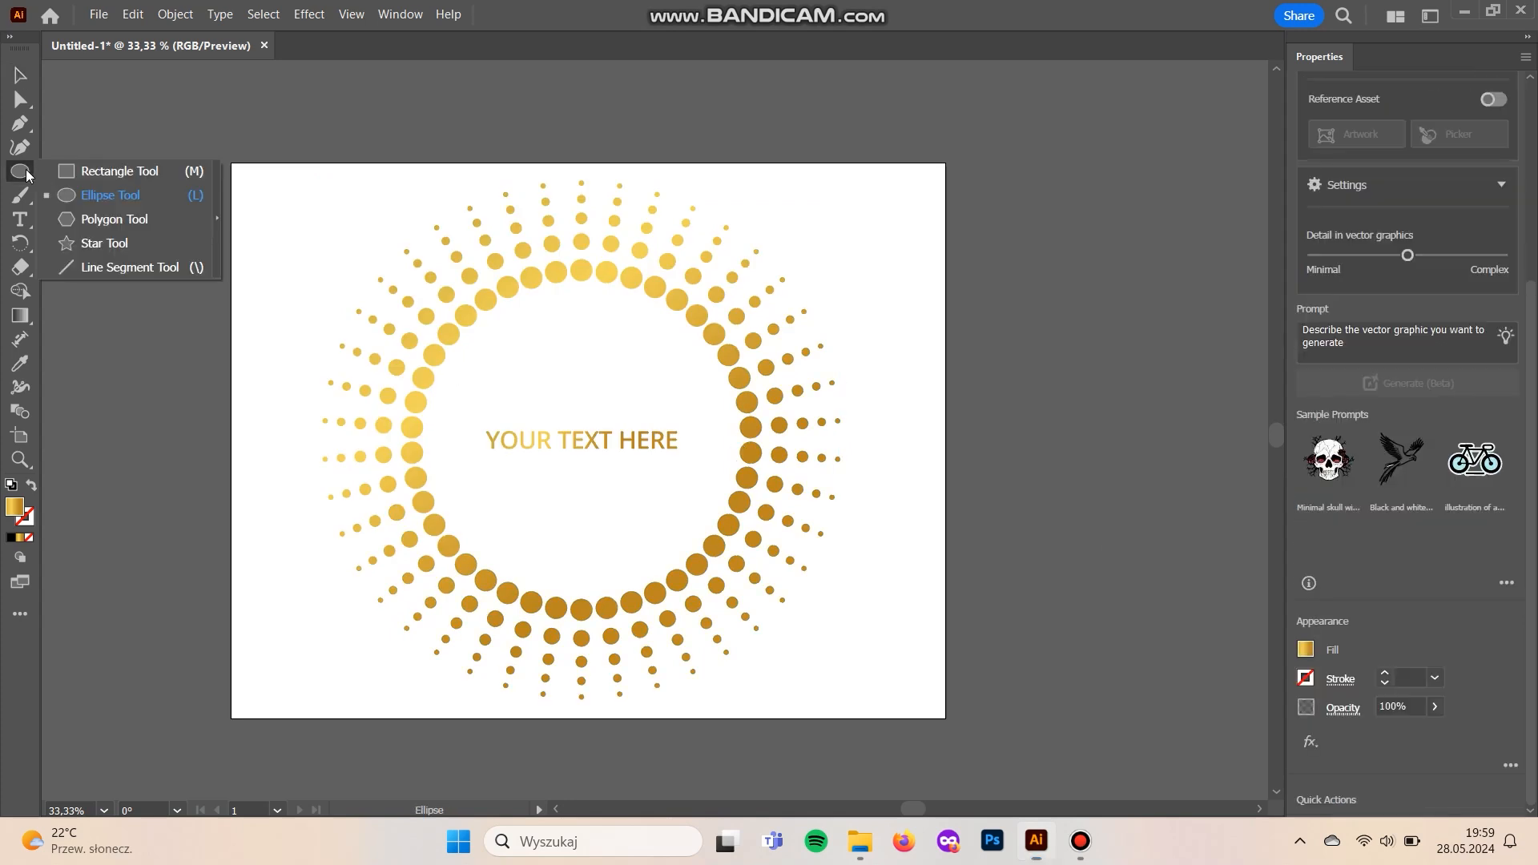
{"action": "left_click", "coordinate": [80, 175]}
{"action": "left_click_drag", "start_coordinate": [232, 164], "coordinate": [943, 716]}
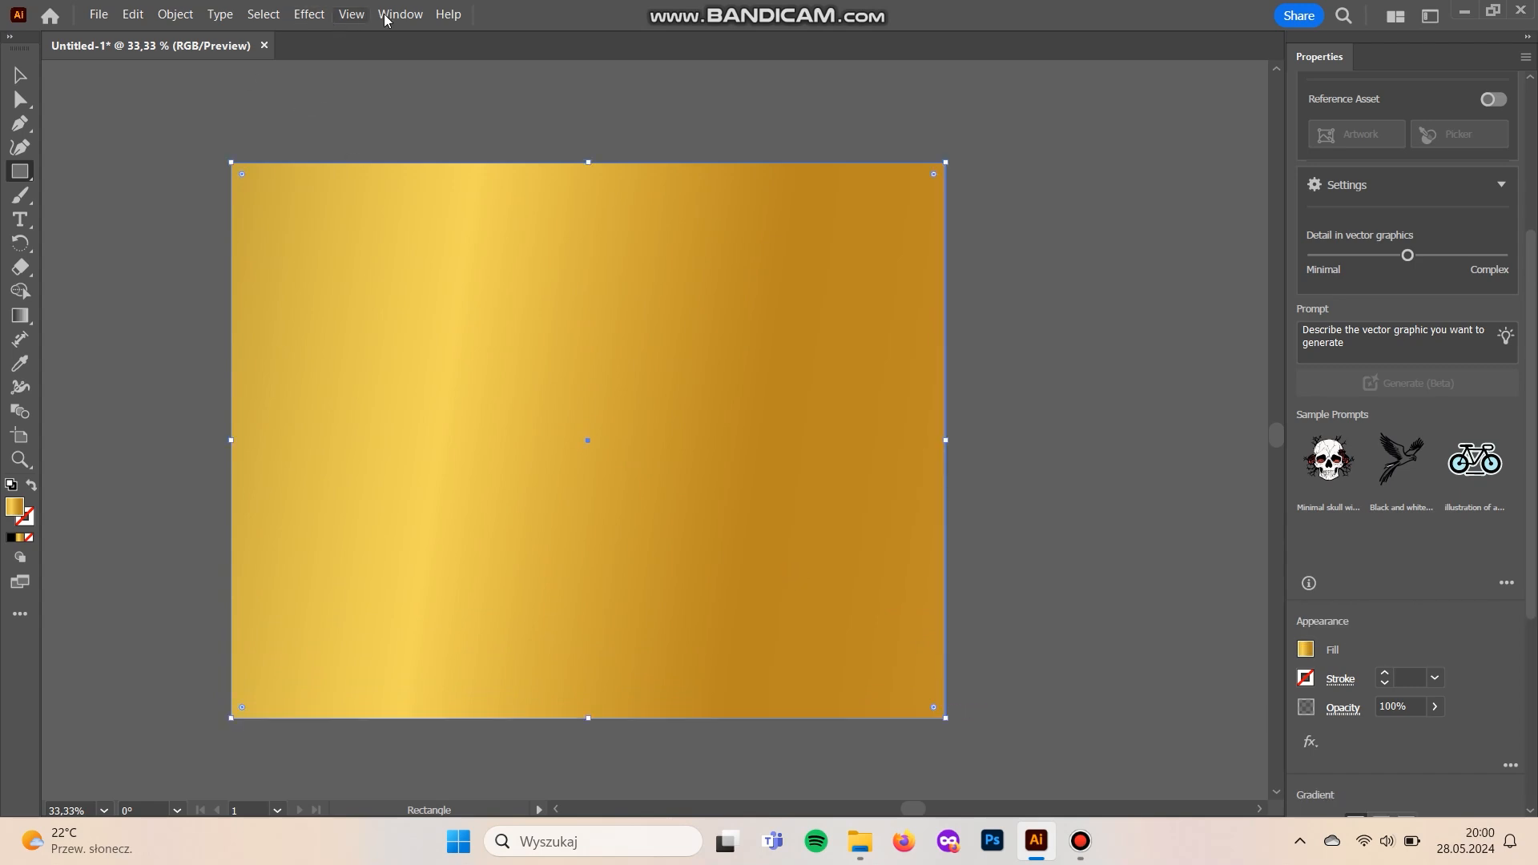
Remove the middle color stops from the rectangle's gradient and shift the midpoint between the remaining two stops to about 56%.
{"action": "left_click", "coordinate": [393, 14]}
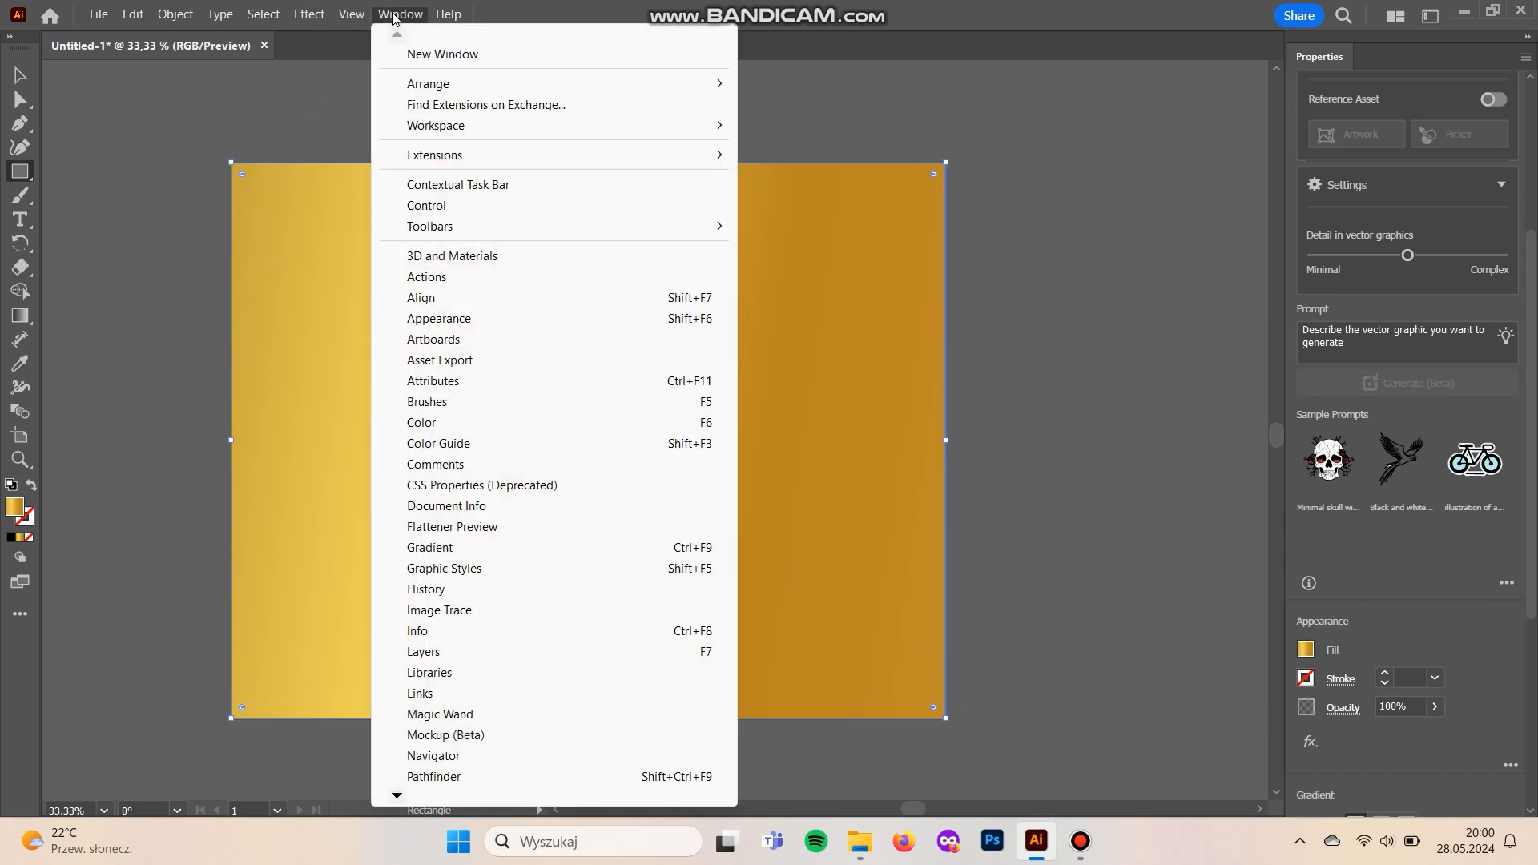
{"action": "left_click", "coordinate": [430, 550]}
{"action": "left_click_drag", "start_coordinate": [1345, 626], "coordinate": [1277, 675]}
{"action": "left_click", "coordinate": [1273, 626]}
{"action": "left_click_drag", "start_coordinate": [1297, 602], "coordinate": [1320, 604]}
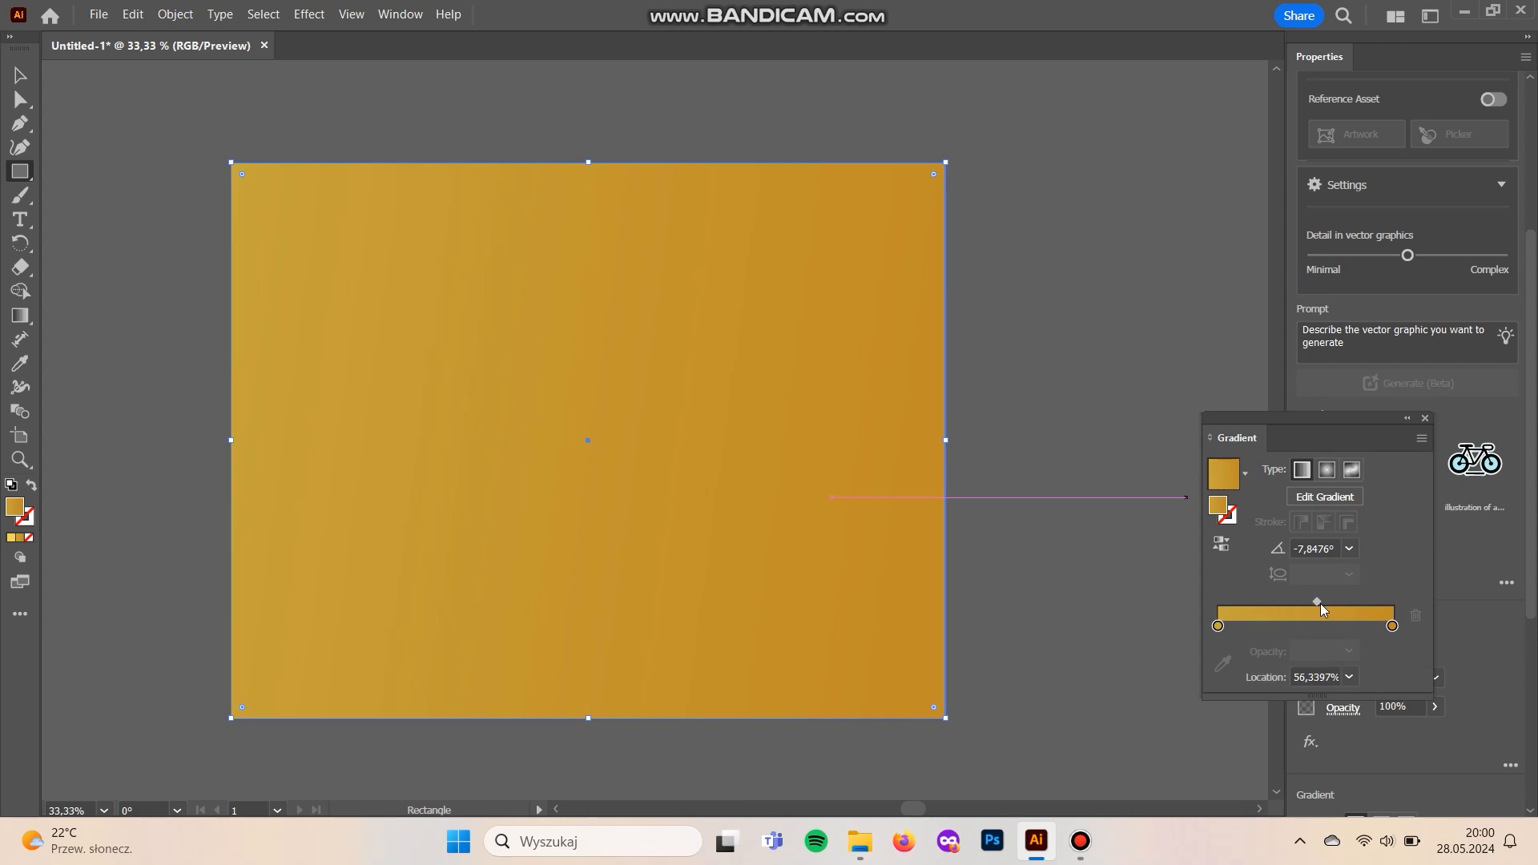
Recolor the gradient's end stop bright blue with hue 247 and its start stop navy with hue about 235 and brightness 33%.
{"action": "double_click", "coordinate": [1392, 625]}
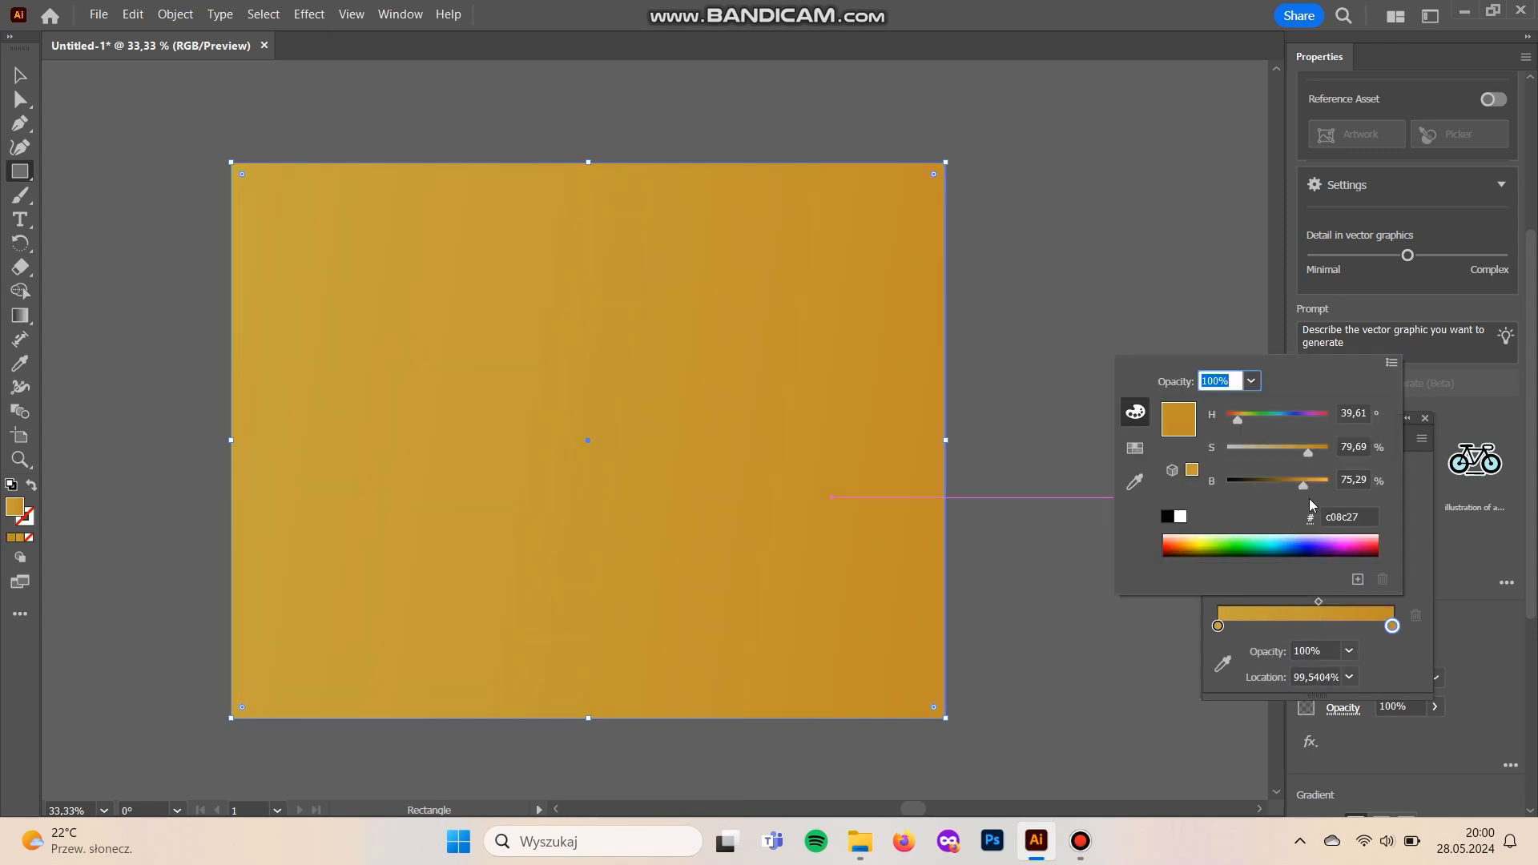
{"action": "left_click", "coordinate": [1298, 418]}
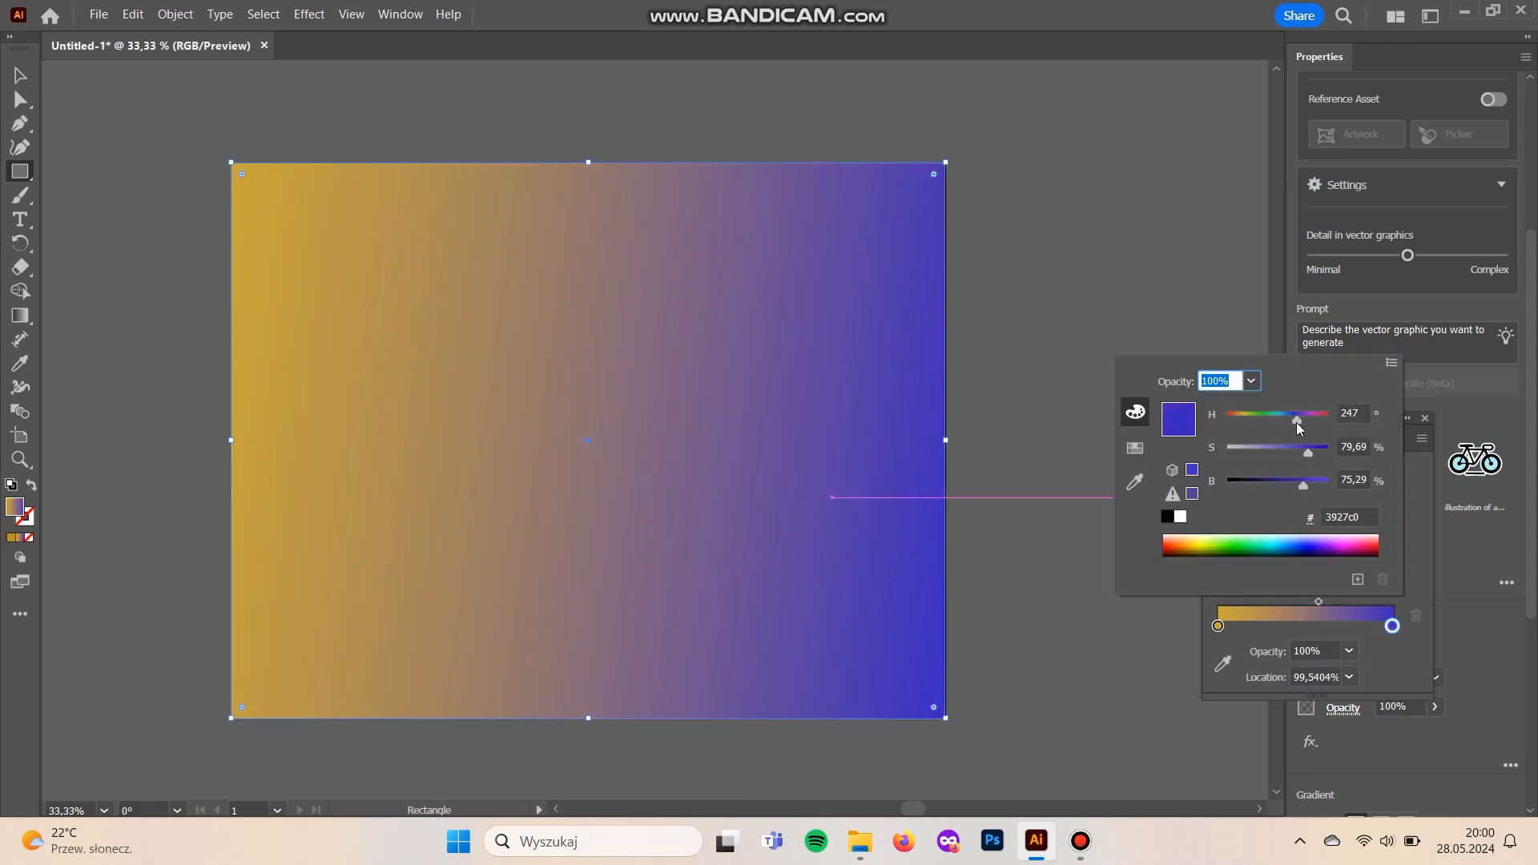
{"action": "double_click", "coordinate": [1218, 626]}
{"action": "left_click_drag", "start_coordinate": [1299, 418], "coordinate": [1294, 419]}
{"action": "left_click_drag", "start_coordinate": [1305, 484], "coordinate": [1261, 484]}
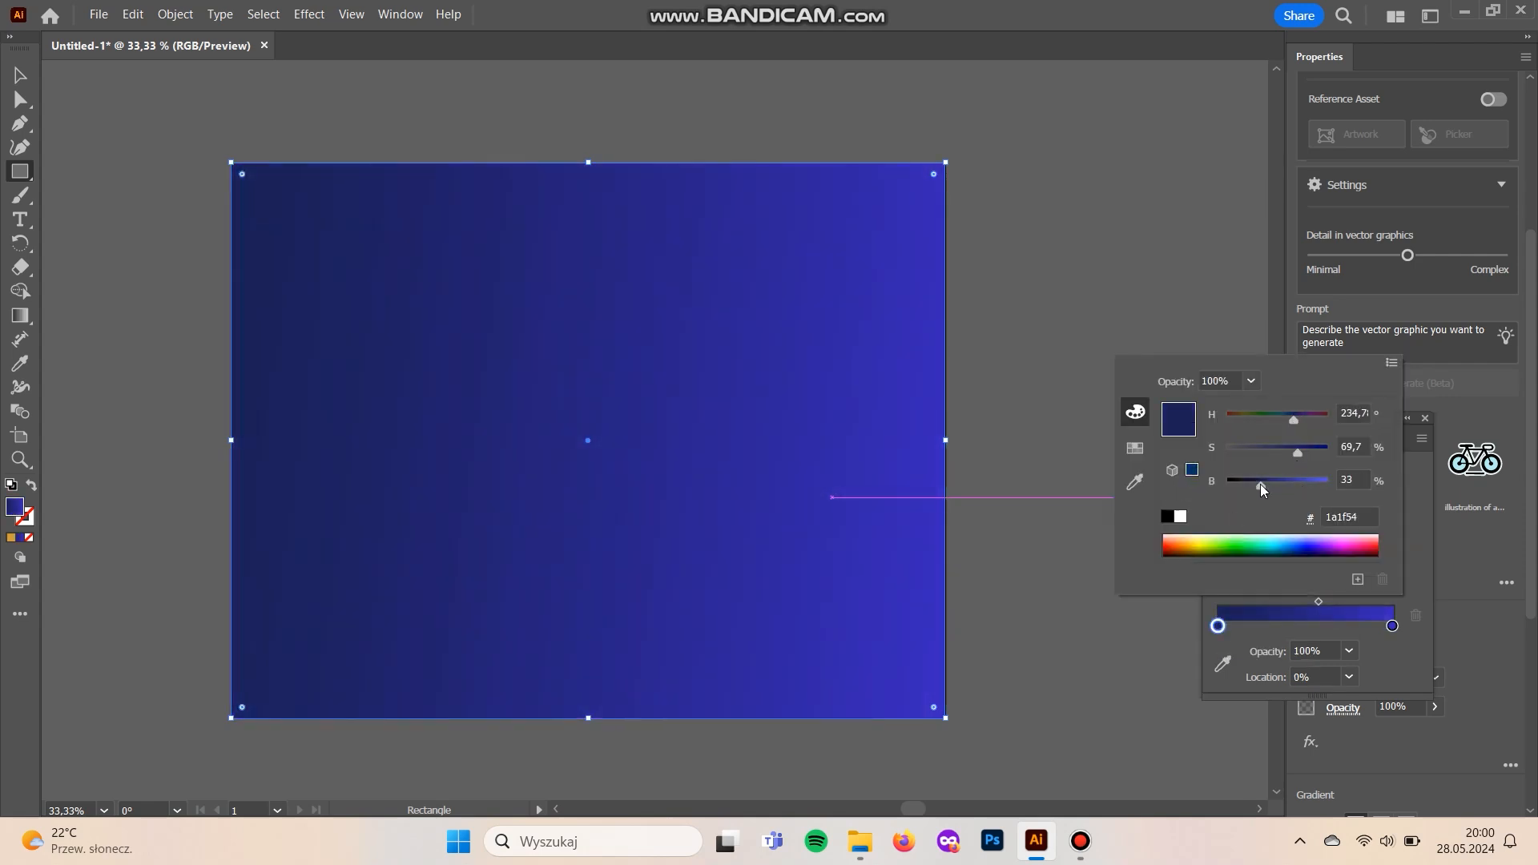
{"action": "left_click", "coordinate": [1408, 531]}
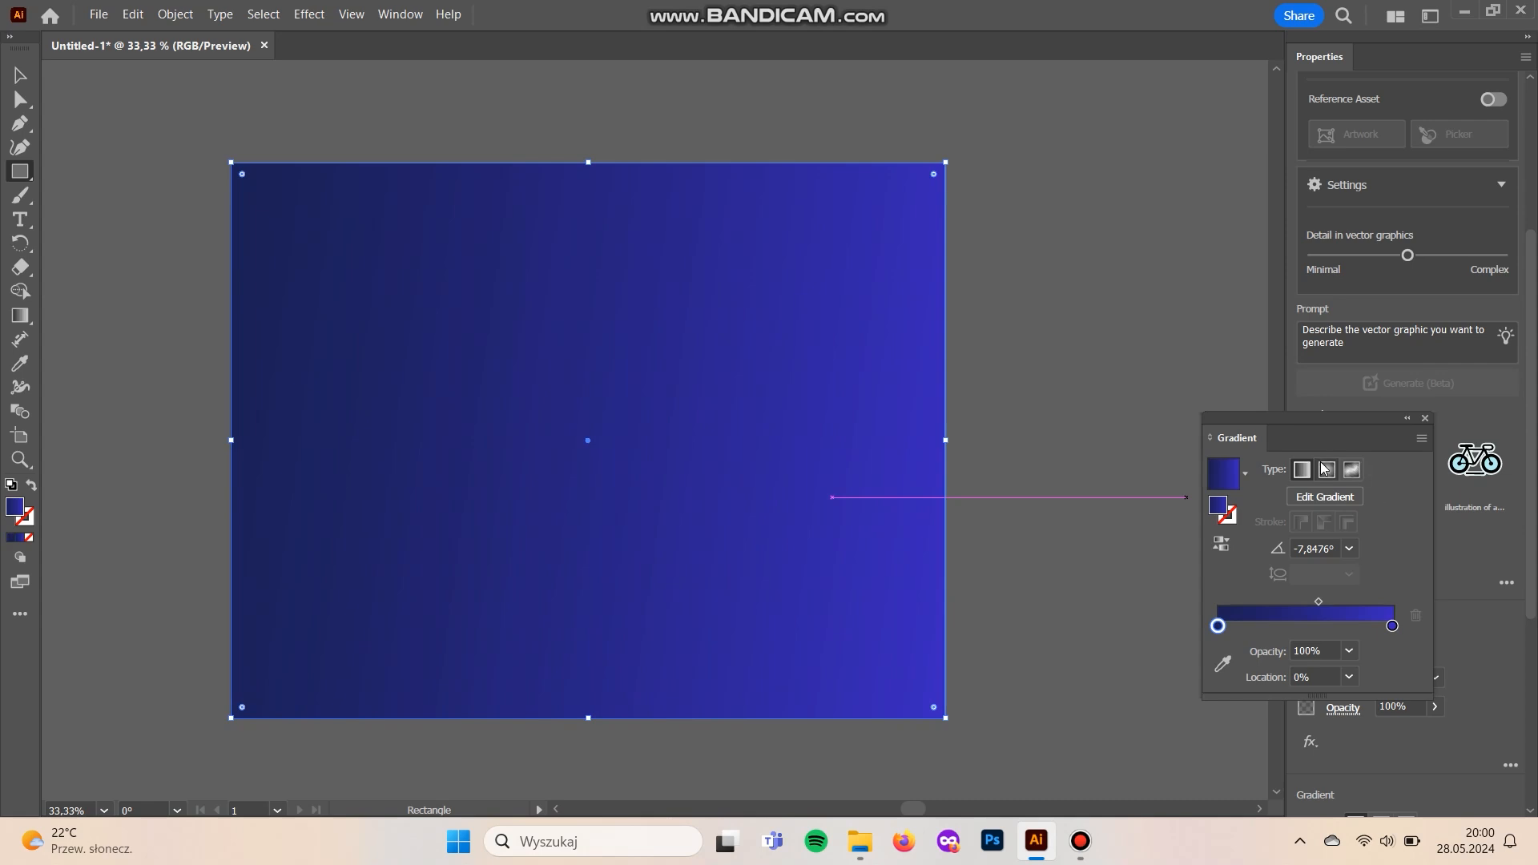
Make the rectangle's gradient radial, with the bright blue stop at the center and the navy stop at 100%.
{"action": "left_click", "coordinate": [1327, 470]}
{"action": "mouse_move", "coordinate": [1221, 639]}
{"action": "left_mouse_down"}
{"action": "mouse_move", "coordinate": [1366, 638]}
{"action": "mouse_move", "coordinate": [1196, 622]}
{"action": "left_mouse_up"}
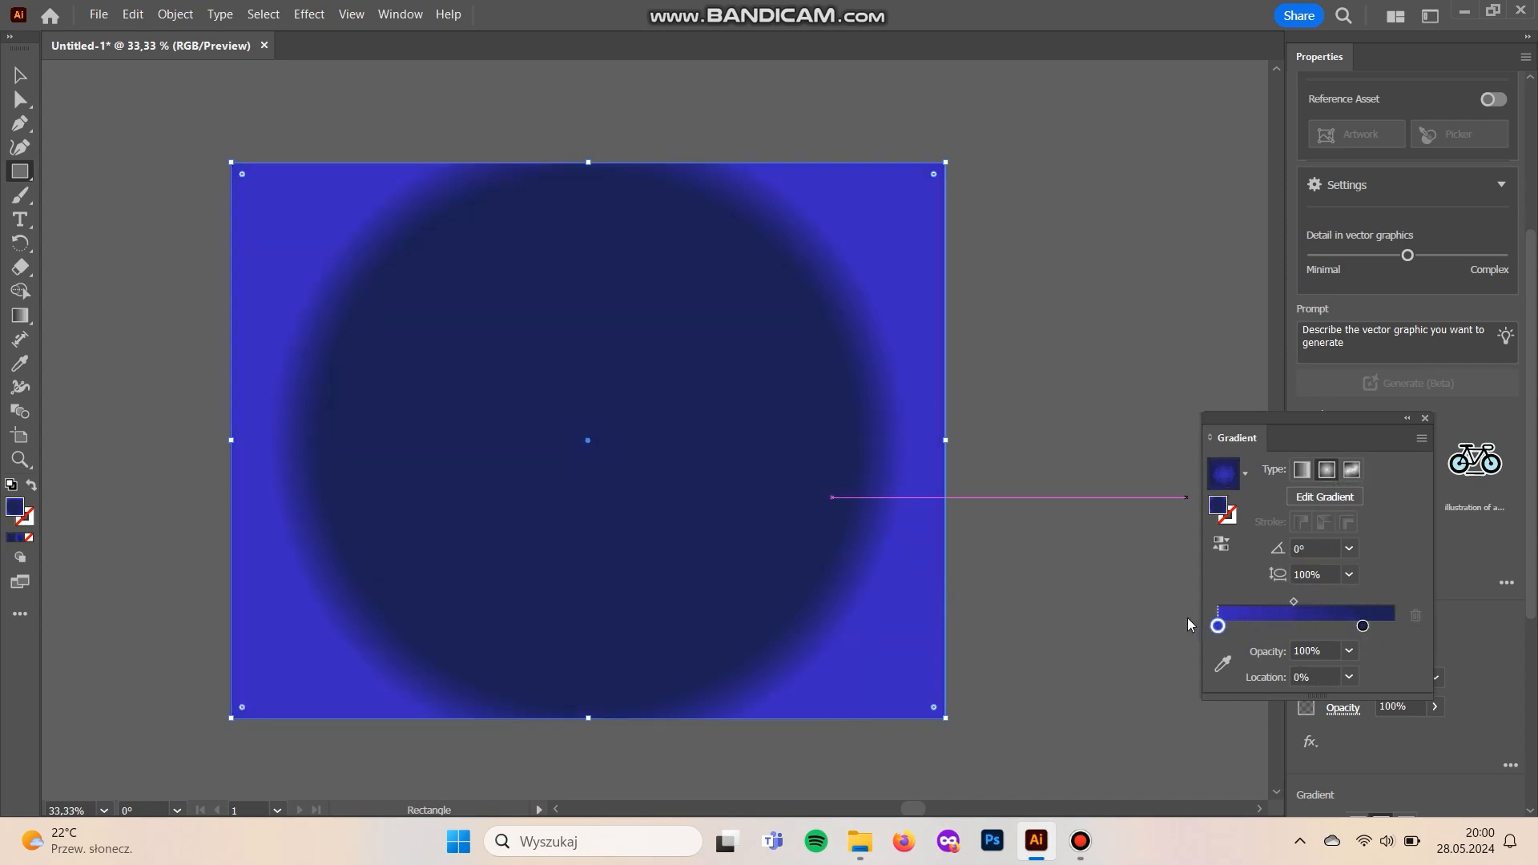
{"action": "left_click_drag", "start_coordinate": [1362, 626], "coordinate": [1404, 636]}
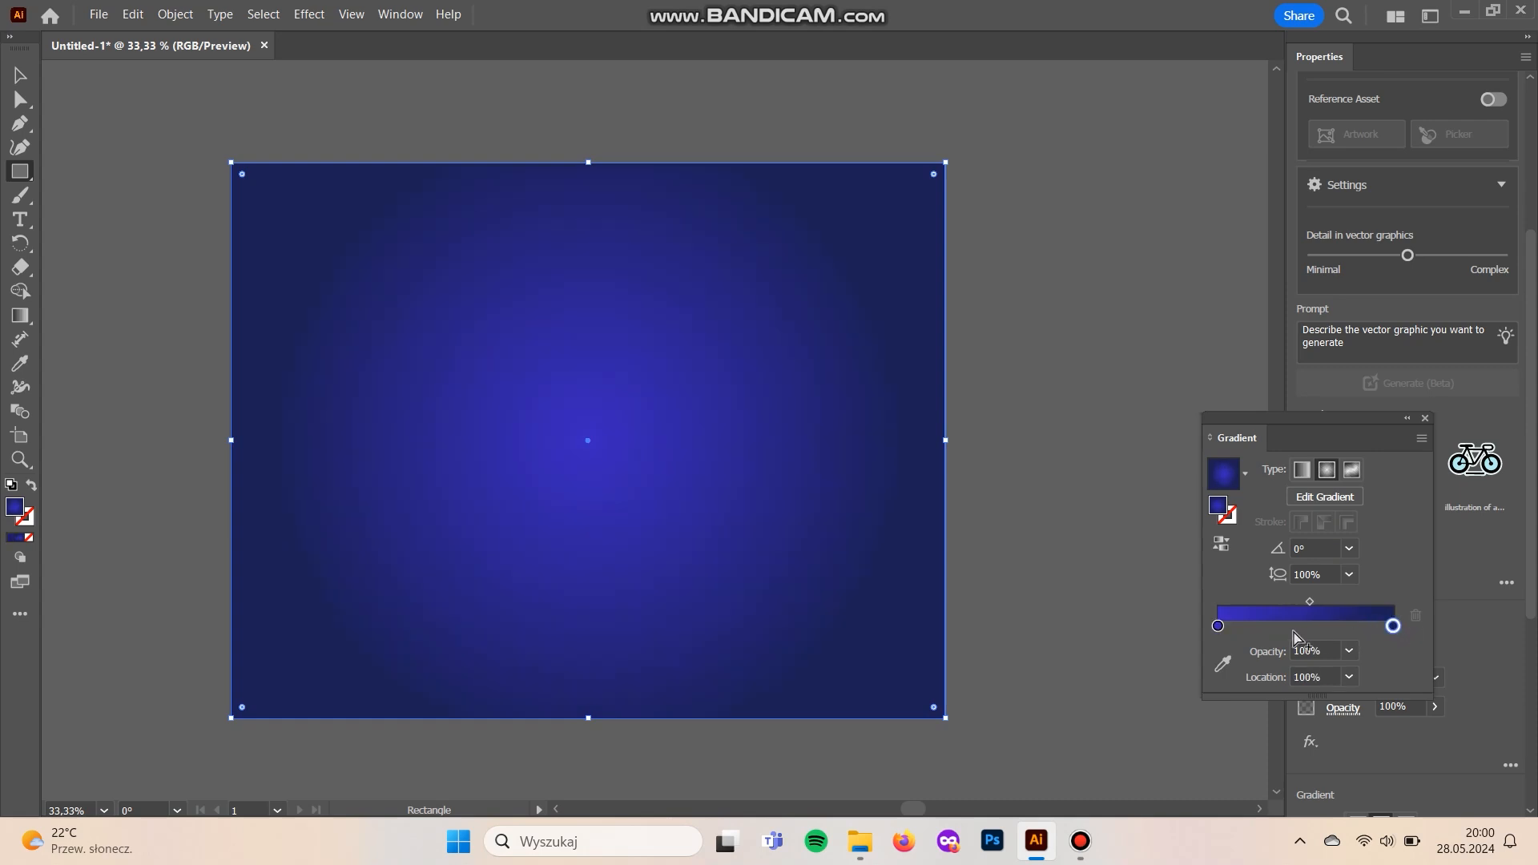
Darken both radial gradient stops, giving the center blue a brightness of about 43% and the outer navy a deeper shade.
{"action": "double_click", "coordinate": [1217, 627]}
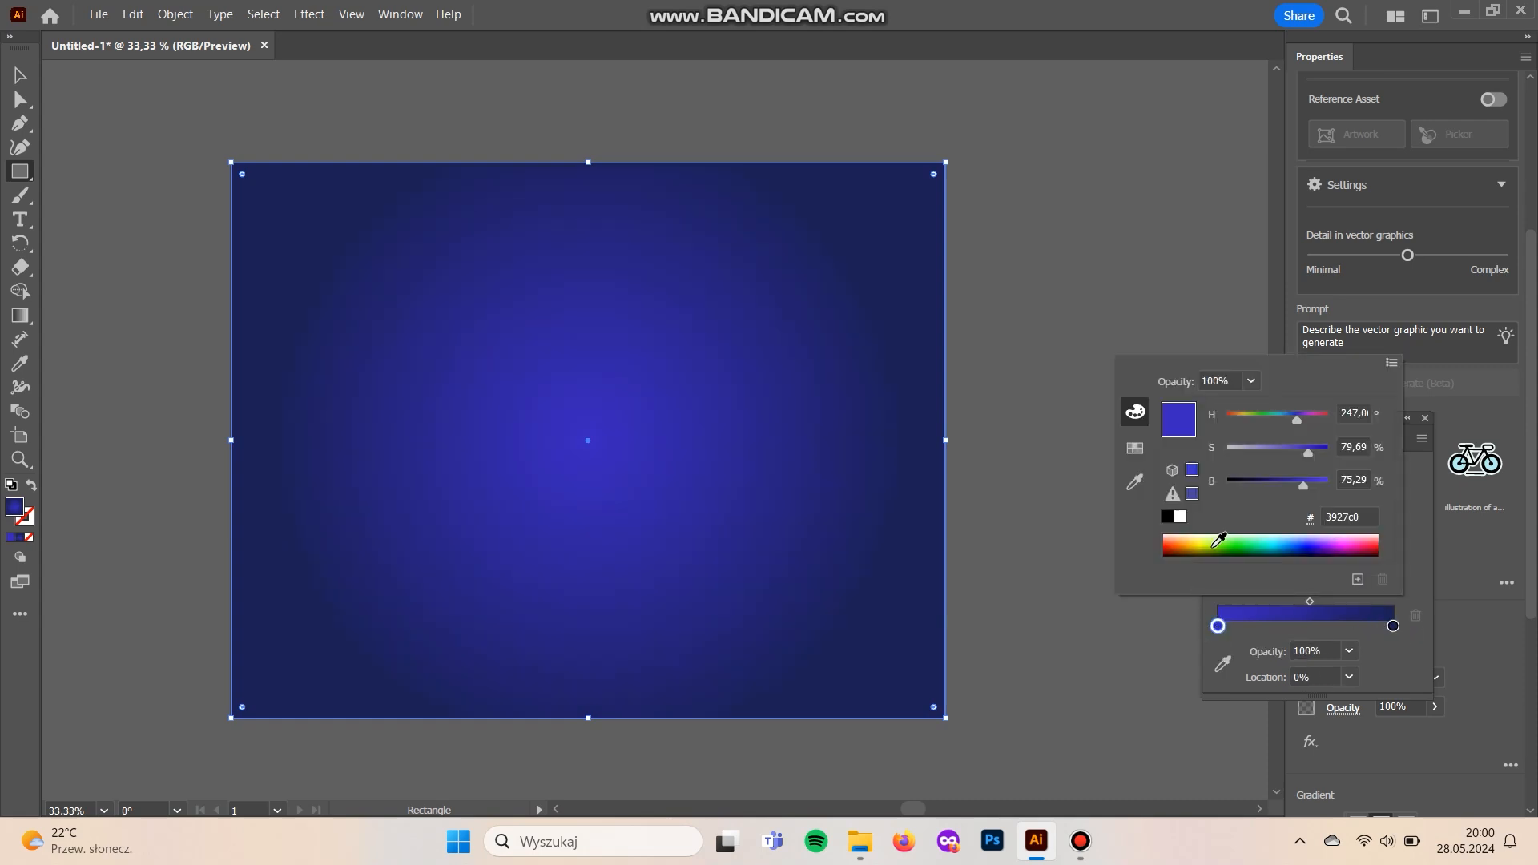
{"action": "left_click_drag", "start_coordinate": [1302, 485], "coordinate": [1278, 490]}
{"action": "left_click", "coordinate": [1393, 626]}
{"action": "double_click", "coordinate": [1392, 626]}
{"action": "left_click_drag", "start_coordinate": [1249, 485], "coordinate": [1243, 487]}
{"action": "left_click", "coordinate": [1217, 626]}
{"action": "double_click", "coordinate": [1217, 626]}
{"action": "left_click_drag", "start_coordinate": [1281, 486], "coordinate": [1270, 486]}
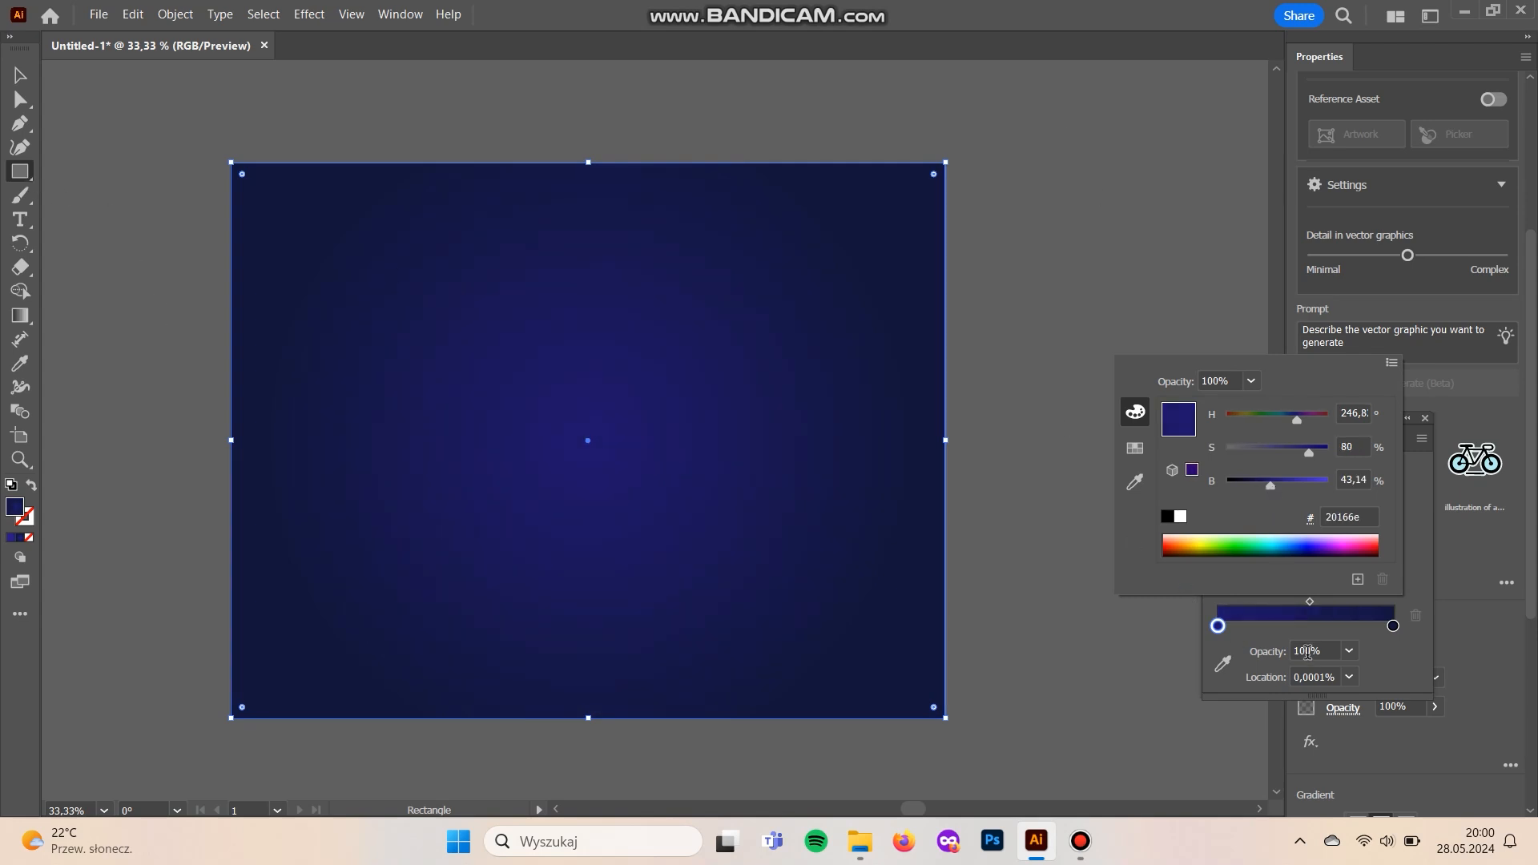
{"action": "left_click", "coordinate": [1352, 640]}
Pull the radial gradient's midpoint closer to the center and send the rectangle behind the ring and text.
{"action": "key", "text": "g"}
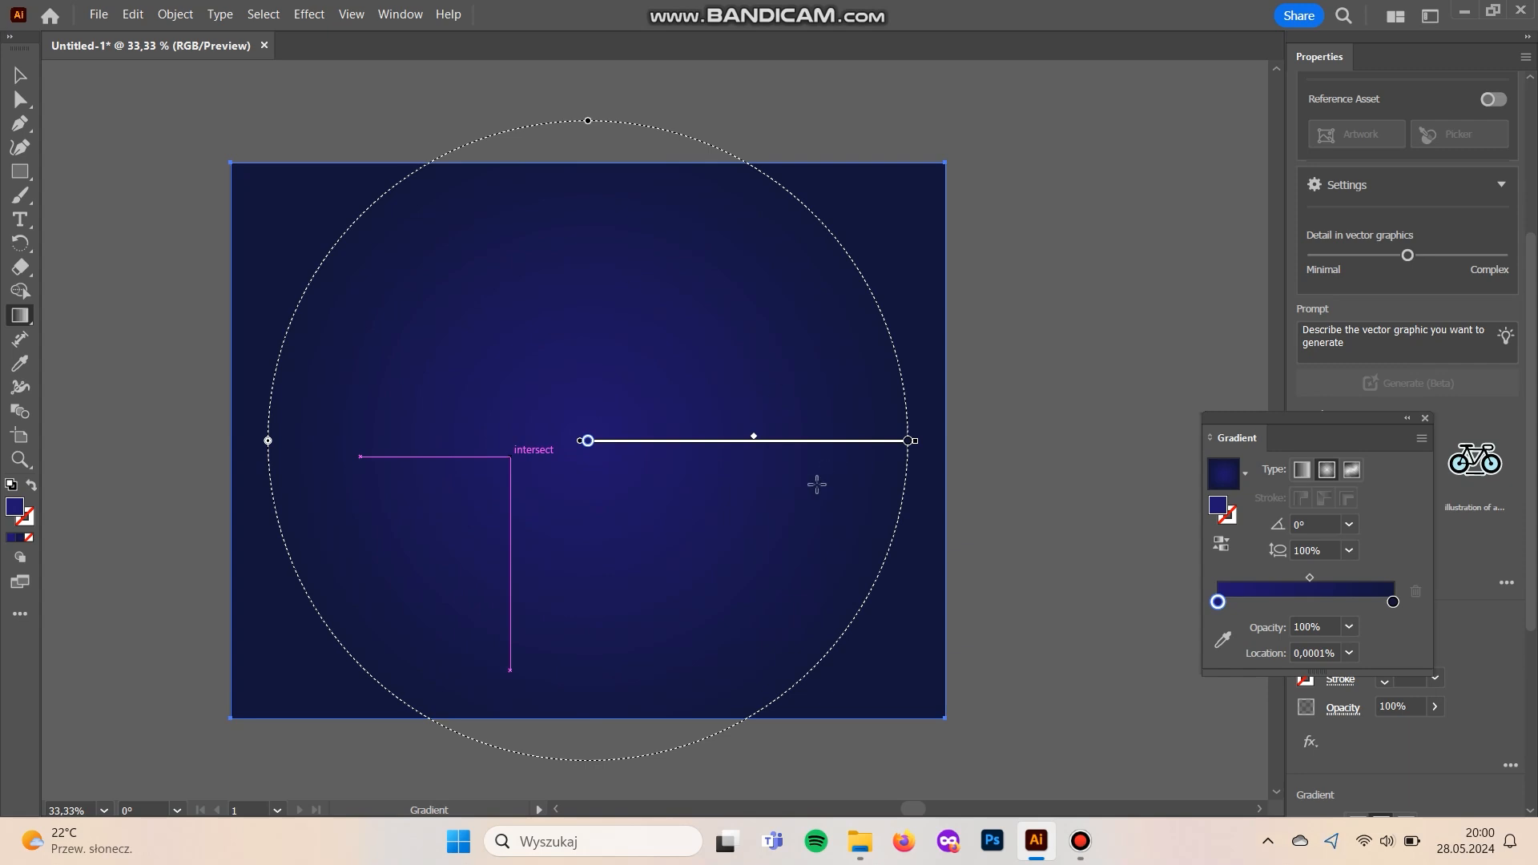
{"action": "key", "text": "v"}
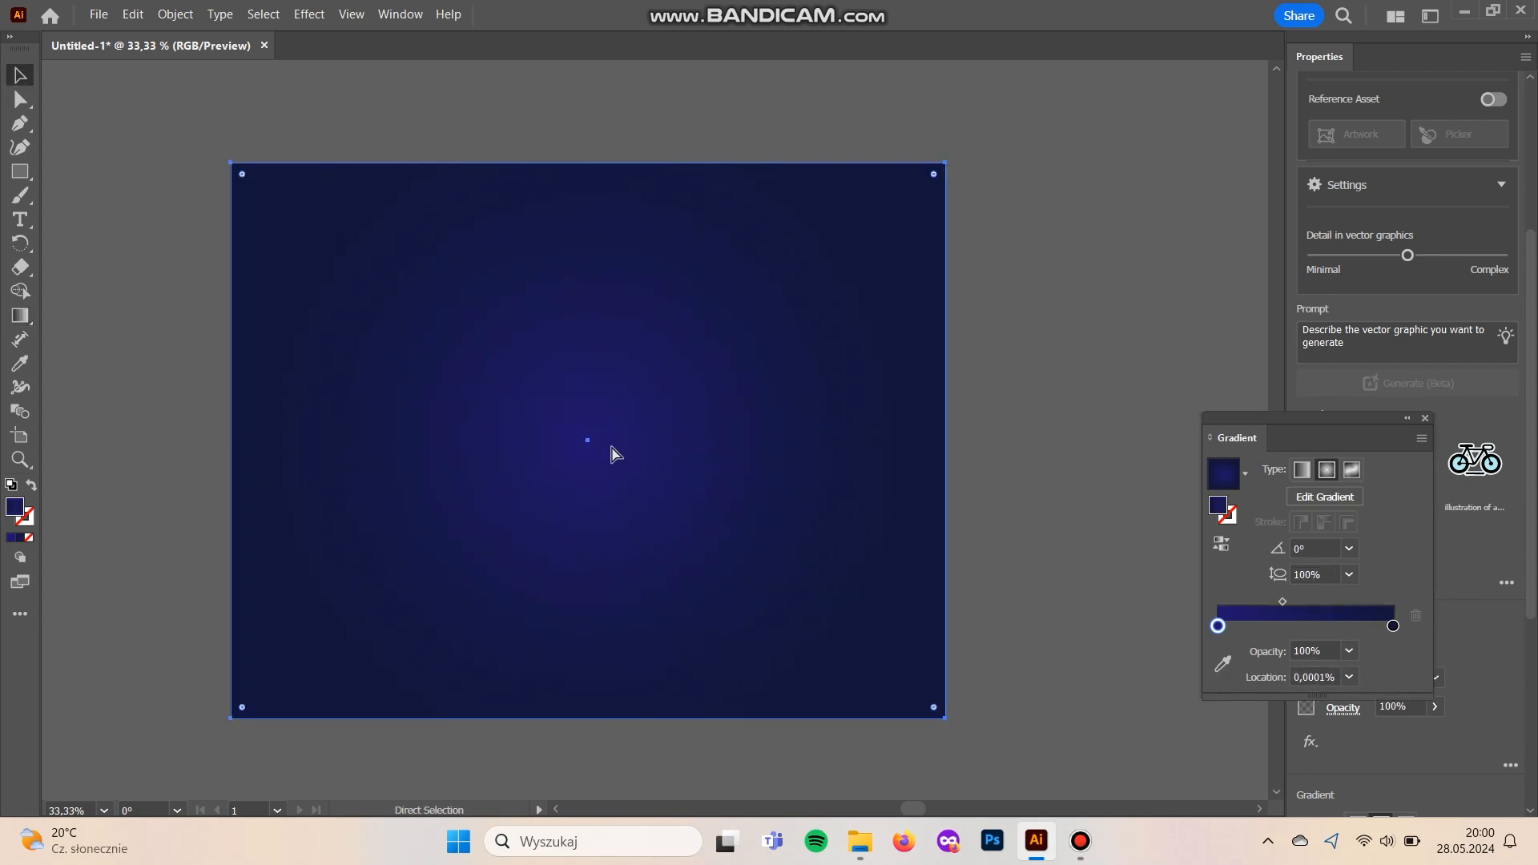
{"action": "key", "text": "ctrl+shift+["}
{"action": "left_click", "coordinate": [1023, 454]}
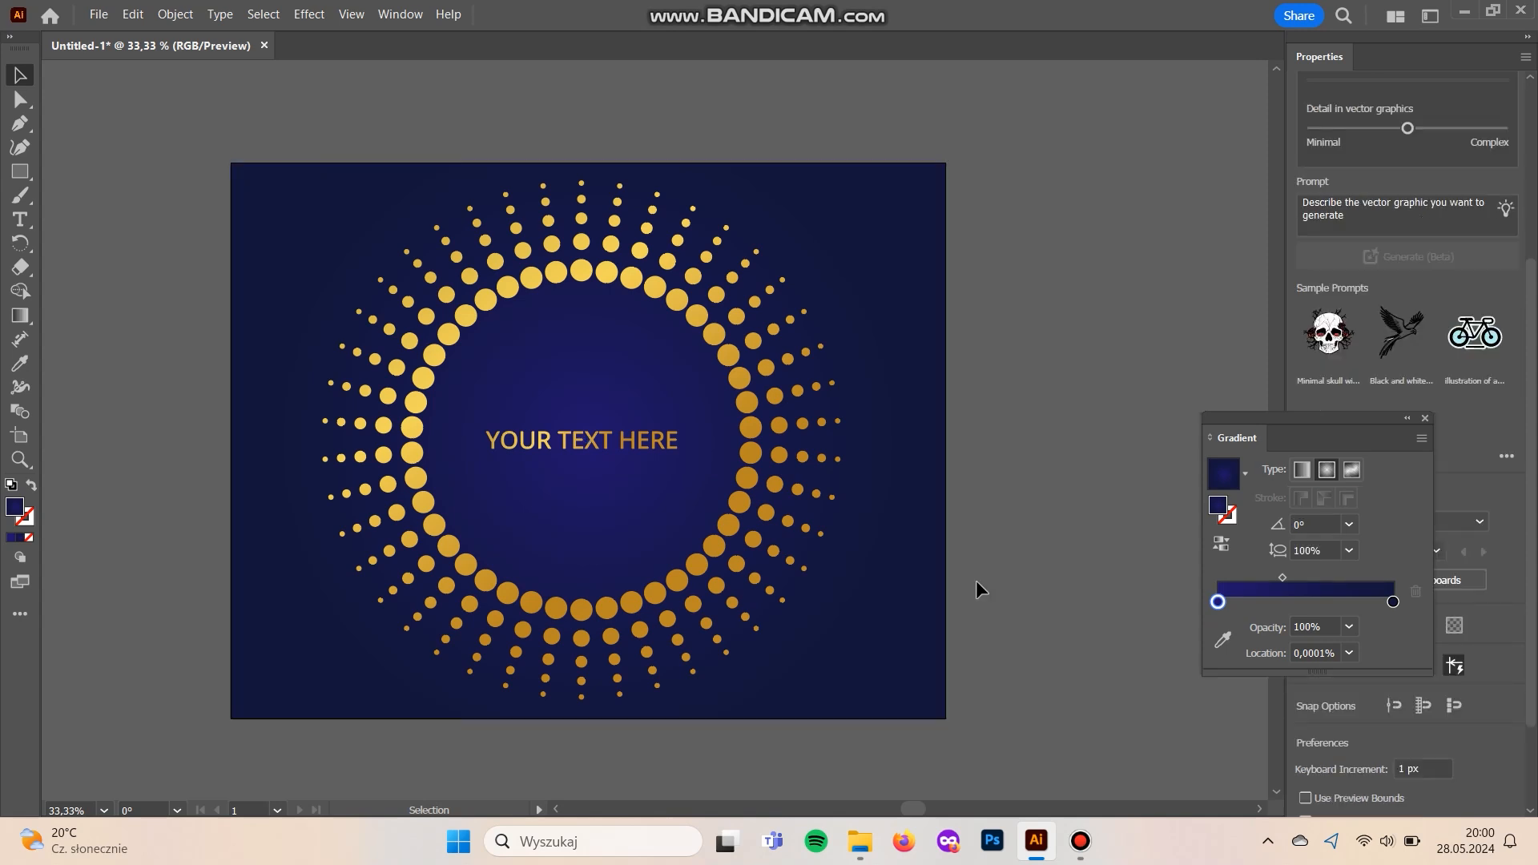
Center the dot ring and the text together horizontally on the artboard and deselect them.
{"action": "left_click", "coordinate": [690, 558]}
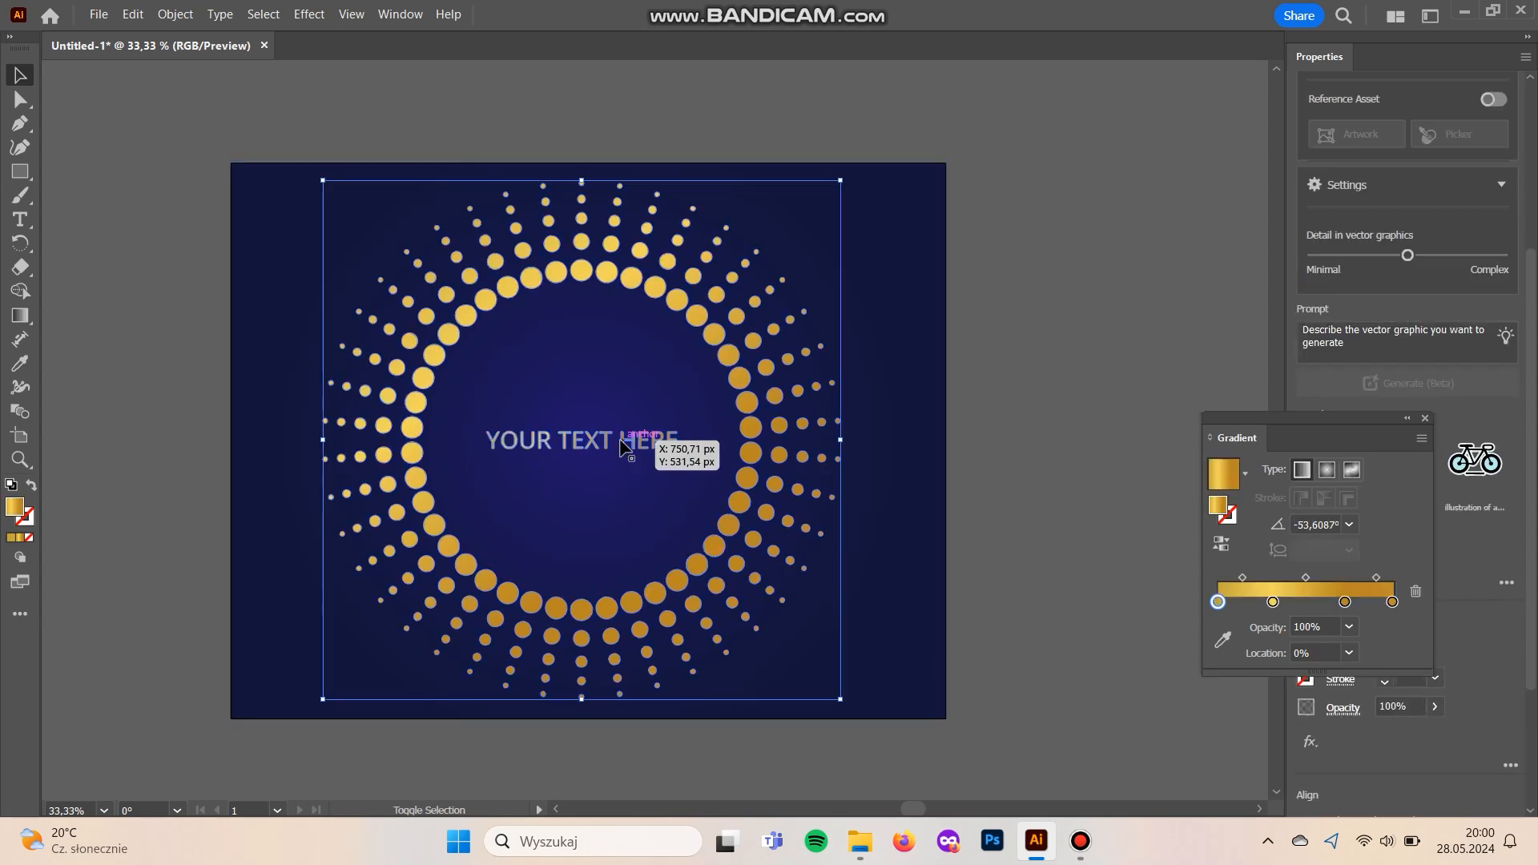
{"action": "key", "text": "a"}
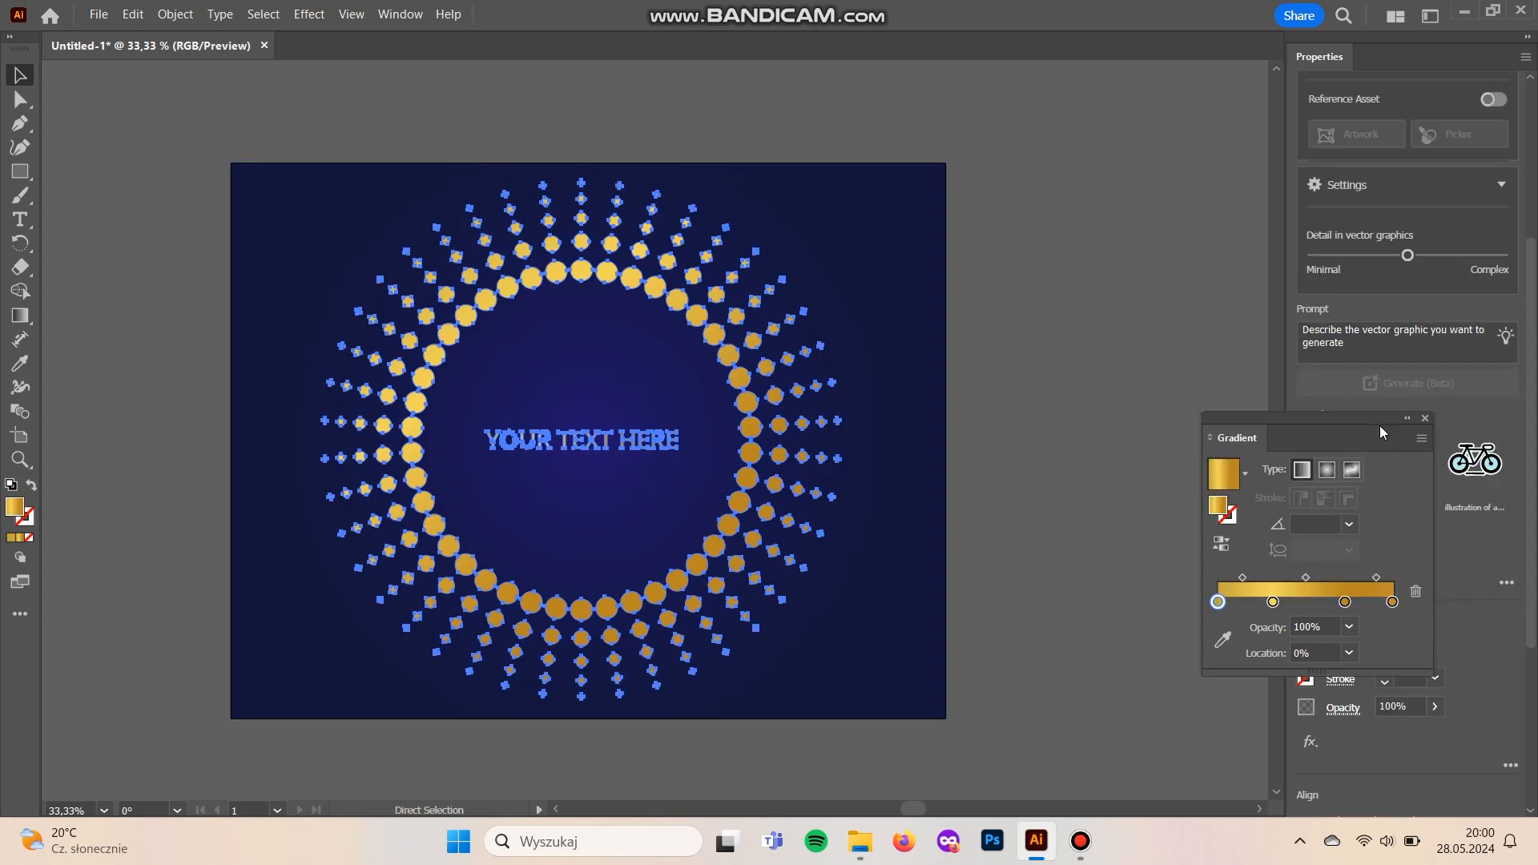
{"action": "left_click", "coordinate": [1425, 417]}
{"action": "scroll", "coordinate": [1384, 607], "scroll_direction": "down", "scroll_amount": 3}
{"action": "left_click", "coordinate": [1379, 602]}
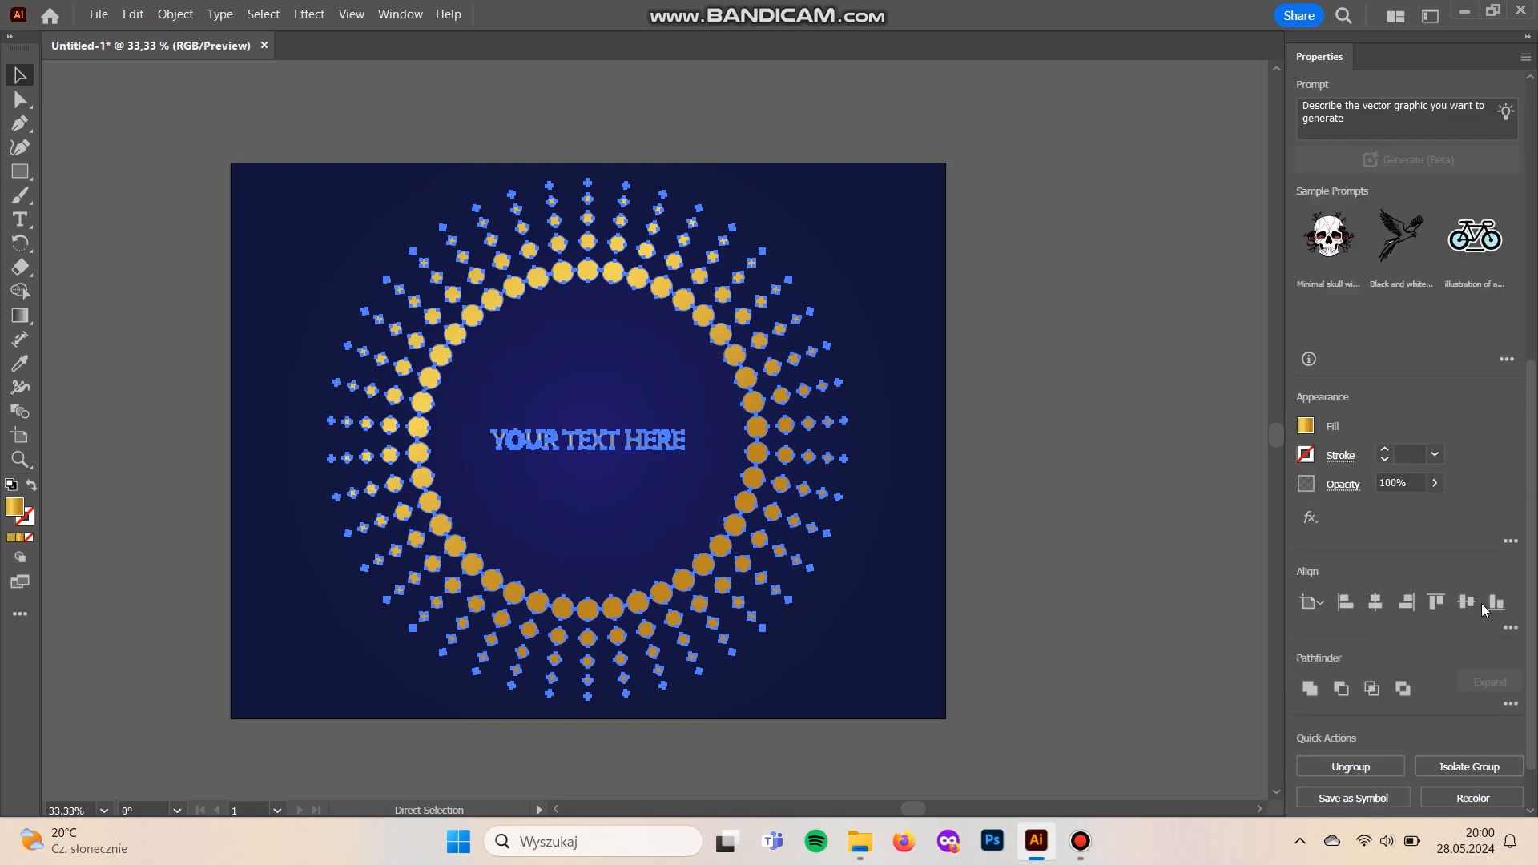
{"action": "left_click", "coordinate": [1126, 548]}
{"action": "left_click_drag", "start_coordinate": [1122, 571], "coordinate": [1175, 554]}
{"action": "key", "text": "ctrl+plus"}
{"action": "key", "text": "ctrl+minus"}
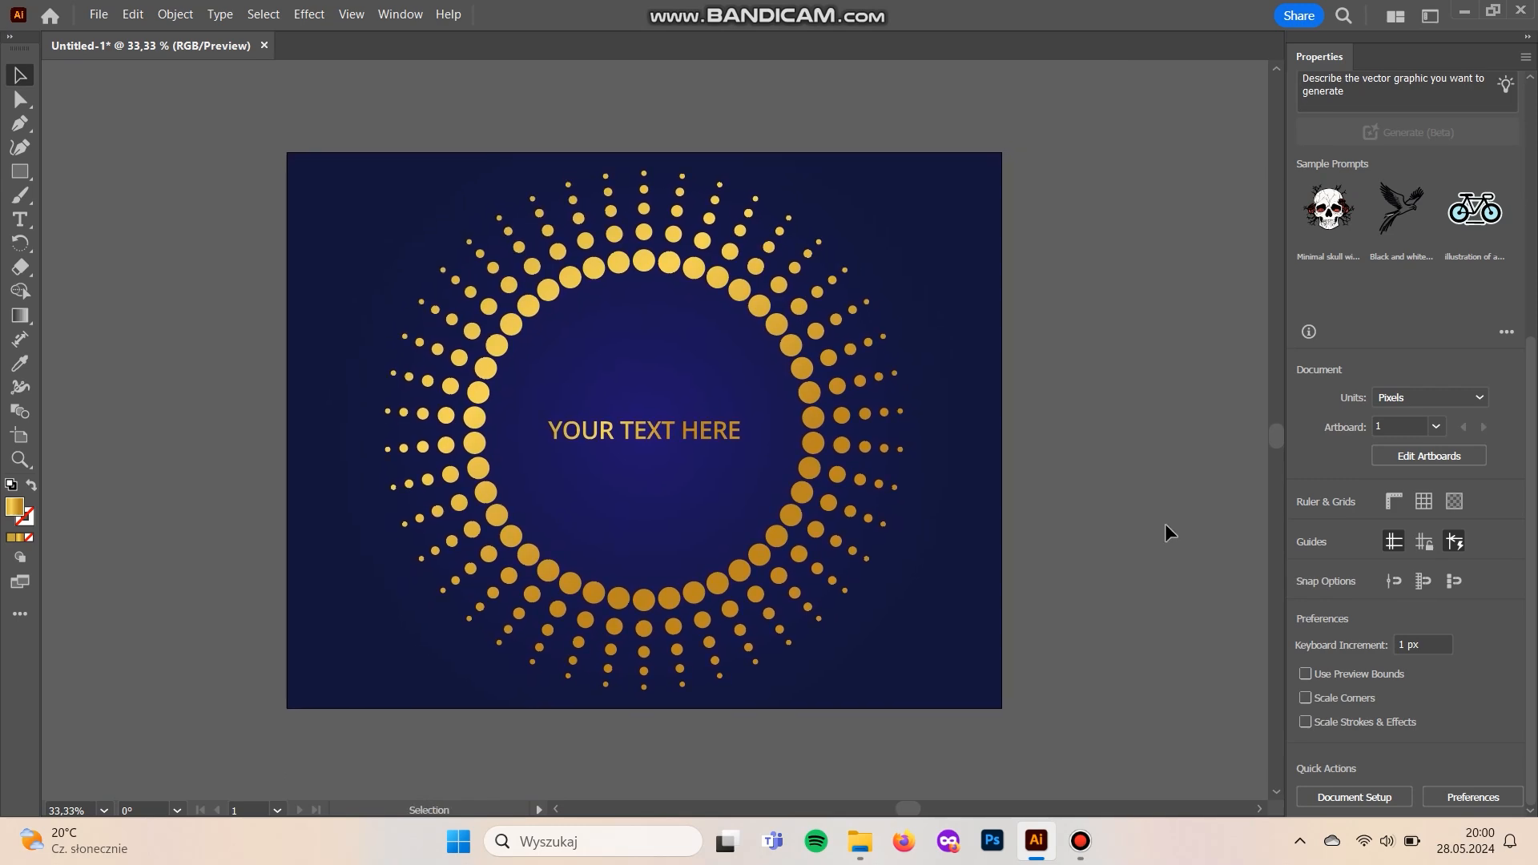